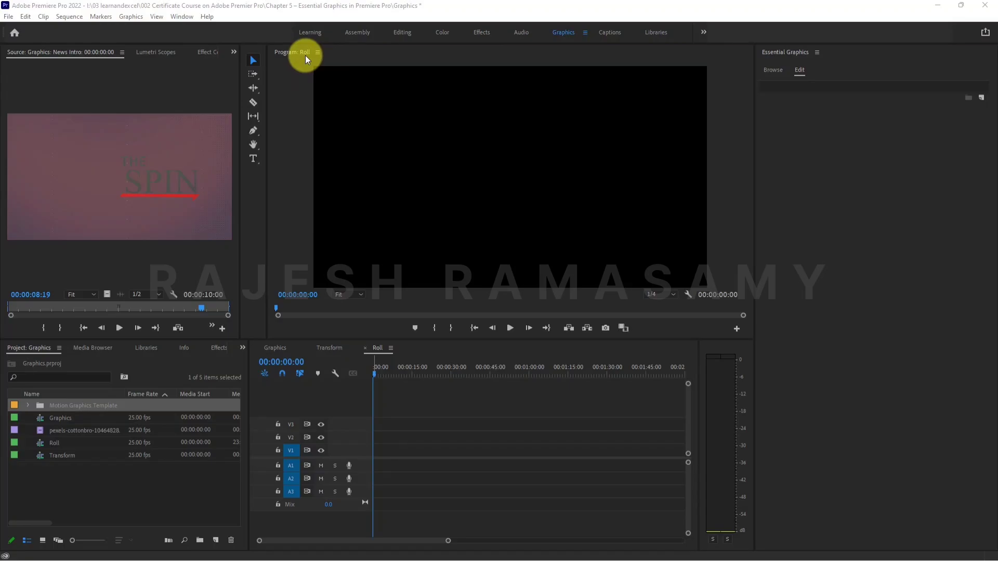
Import the video file pexels-rostislav-uzunov-6151238 into the Graphics project.
click(348, 372)
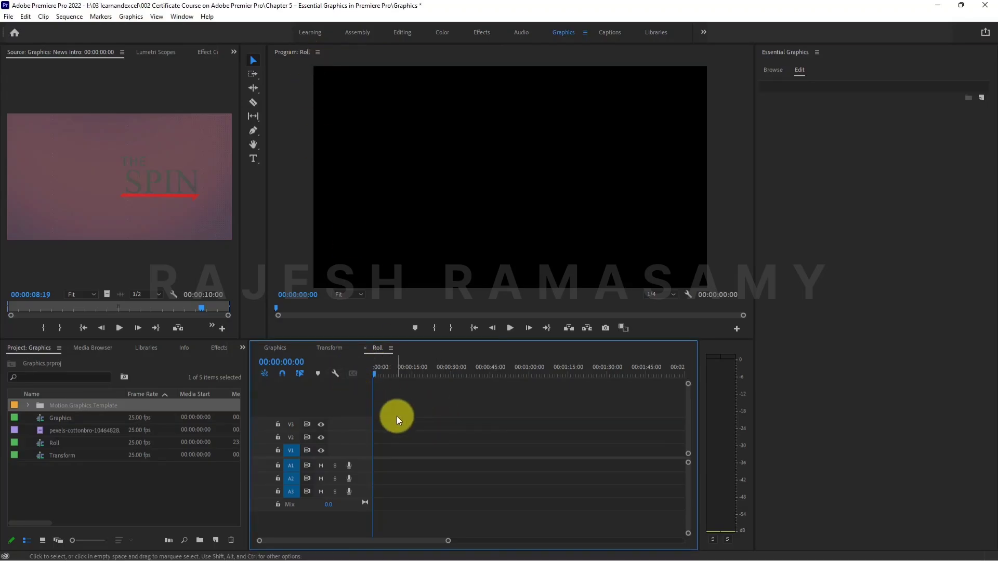
click(86, 490)
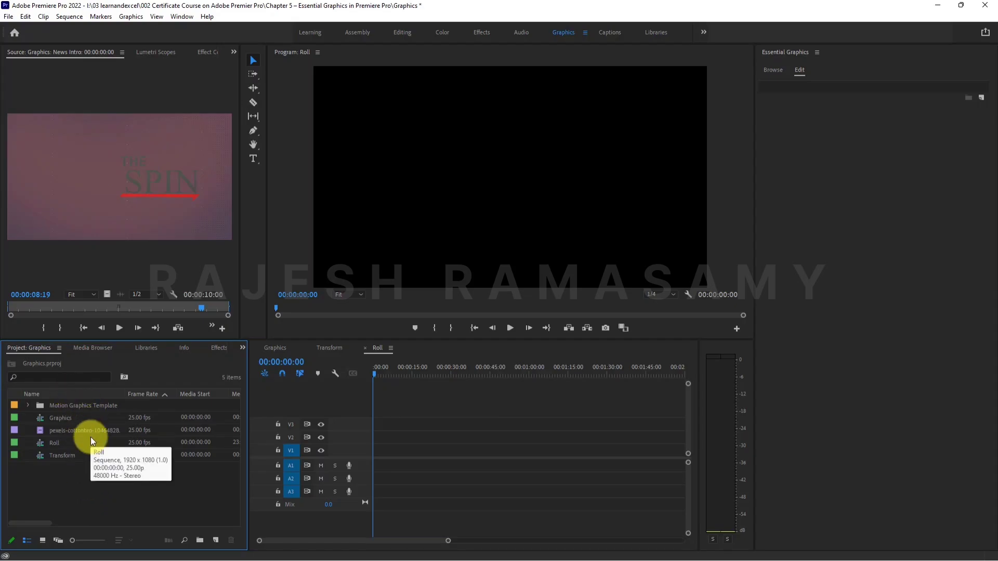
key(ctrl+i)
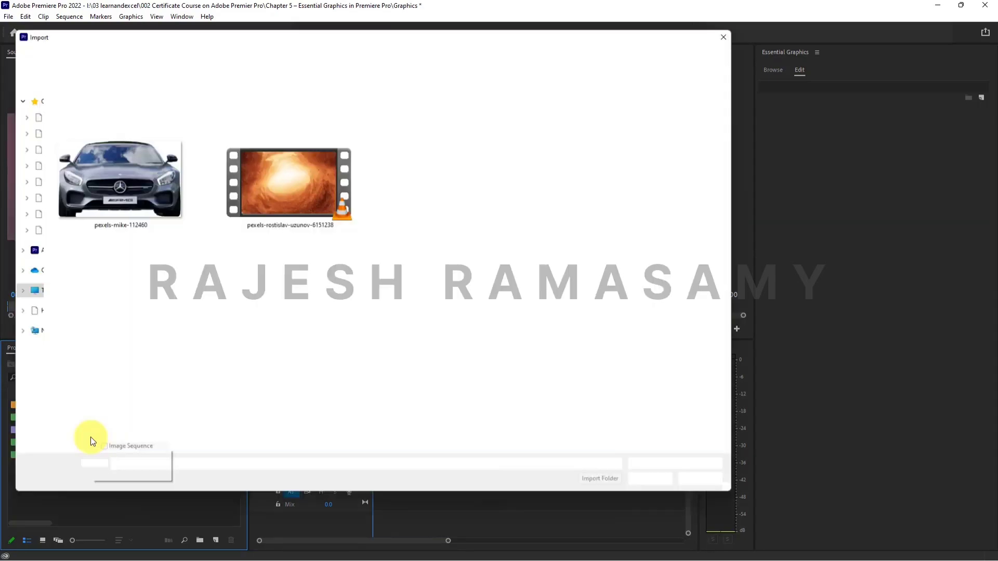
click(313, 159)
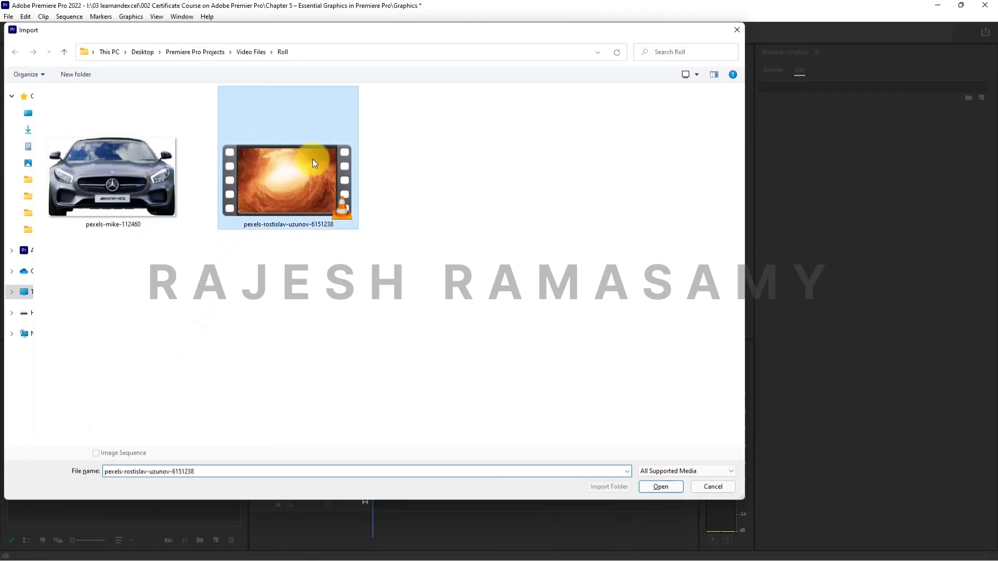
click(652, 485)
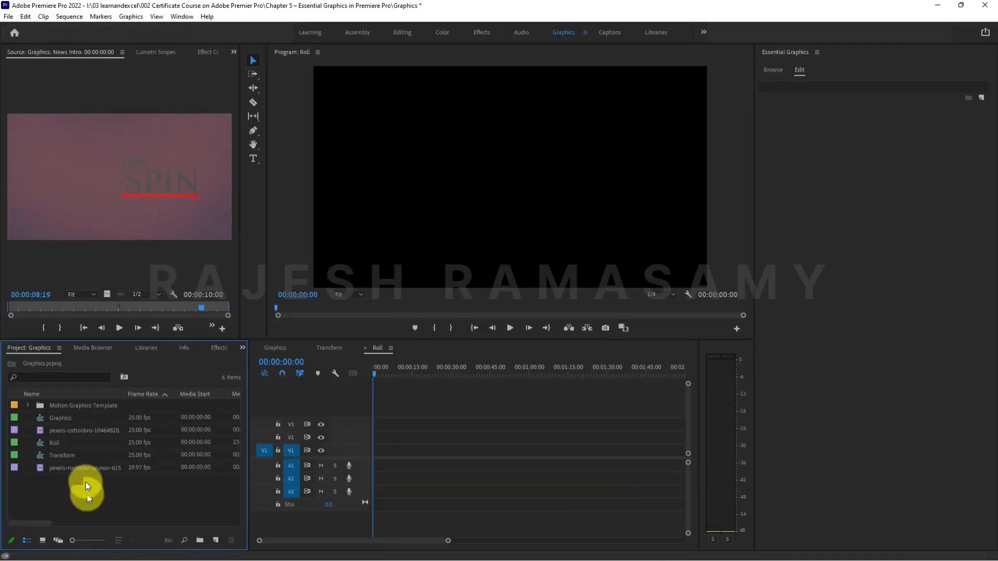
Place the imported video at the start of track V1 in the Roll sequence, keep the existing sequence settings, and preview it.
drag(65, 467, 372, 454)
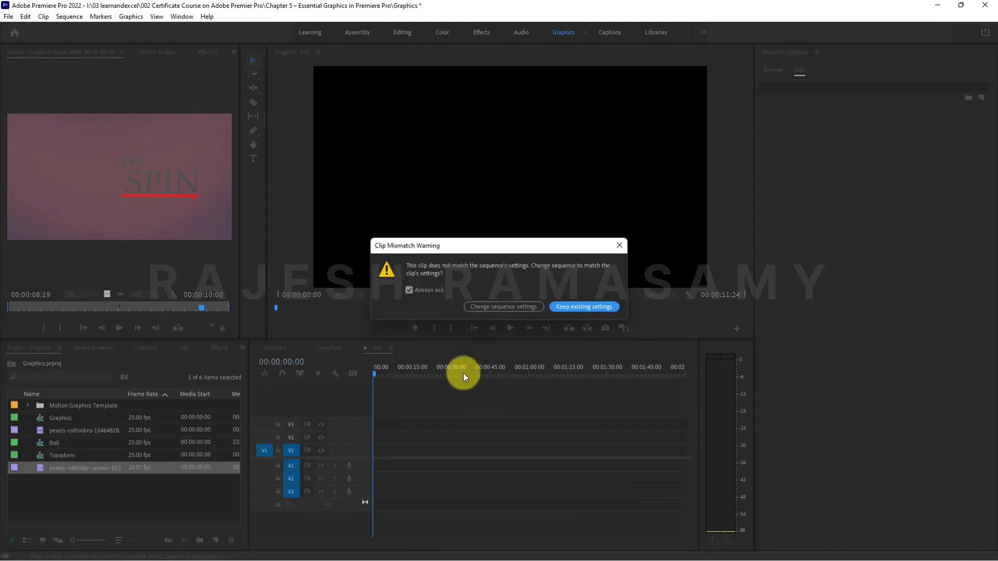
click(572, 310)
key(space)
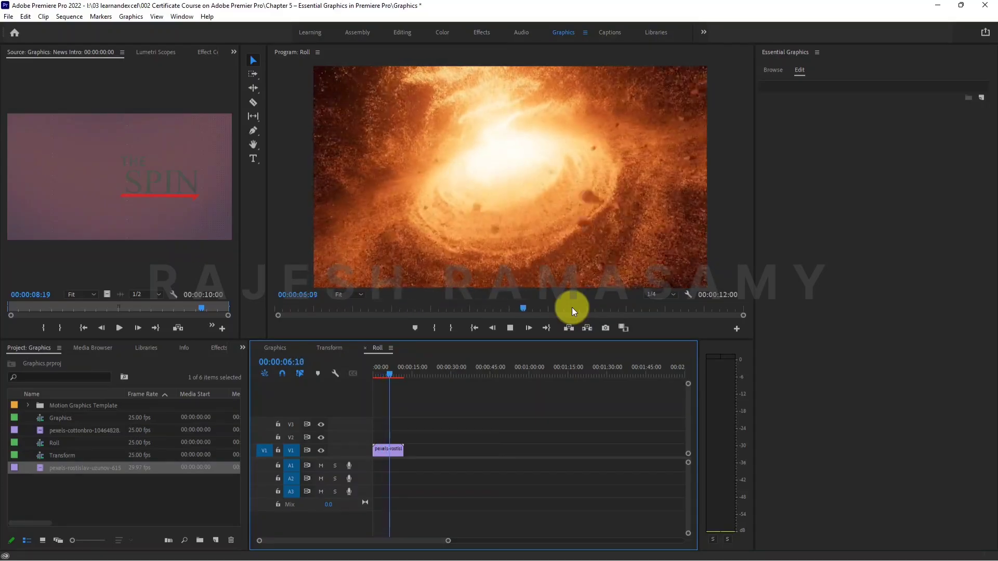
key(space)
drag(382, 373, 352, 371)
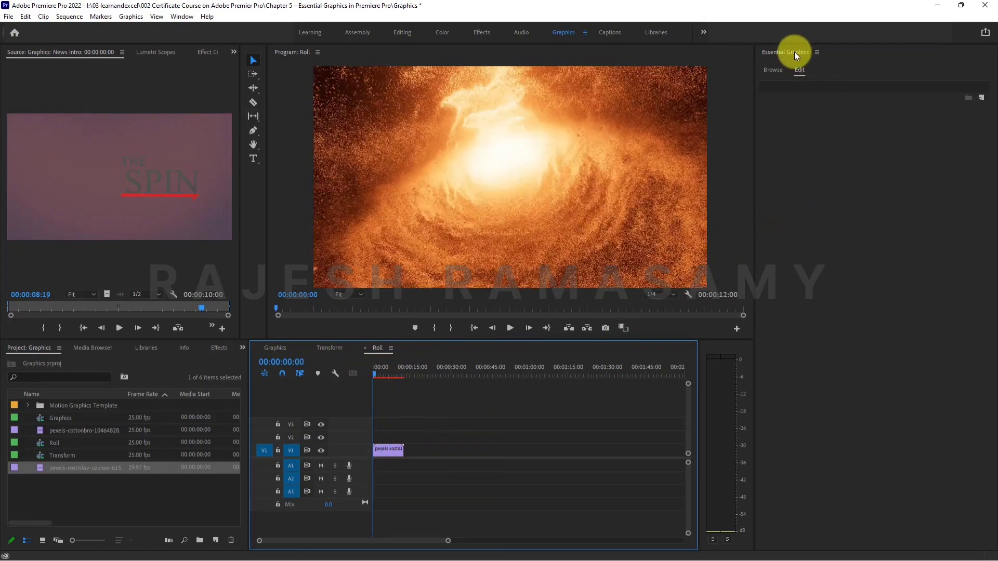
click(983, 98)
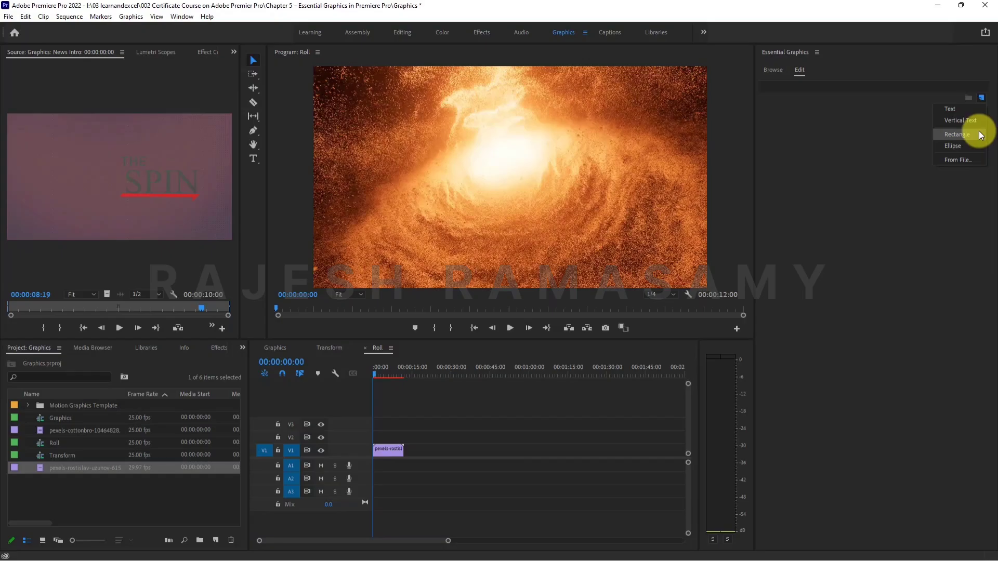
click(972, 145)
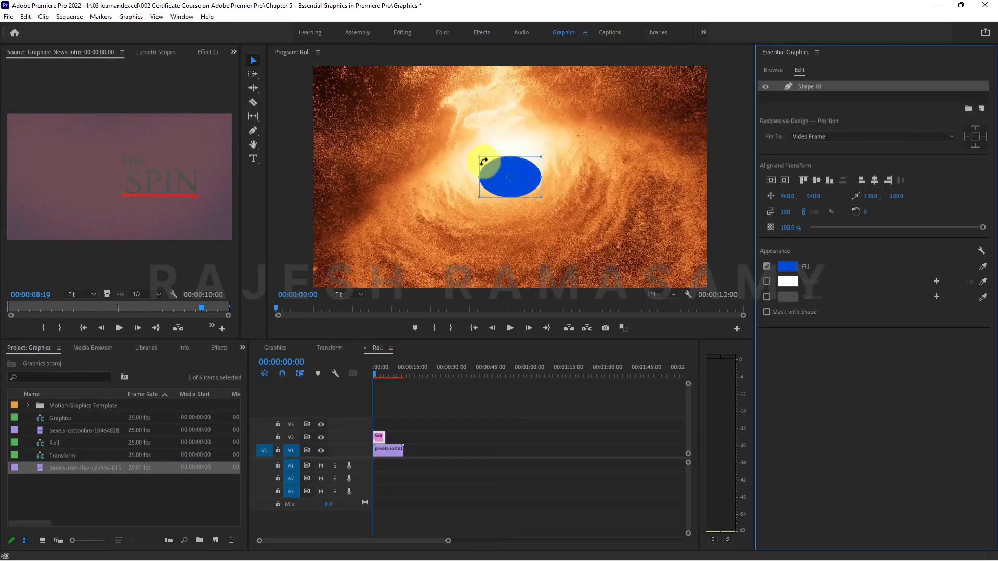
drag(503, 157, 503, 138)
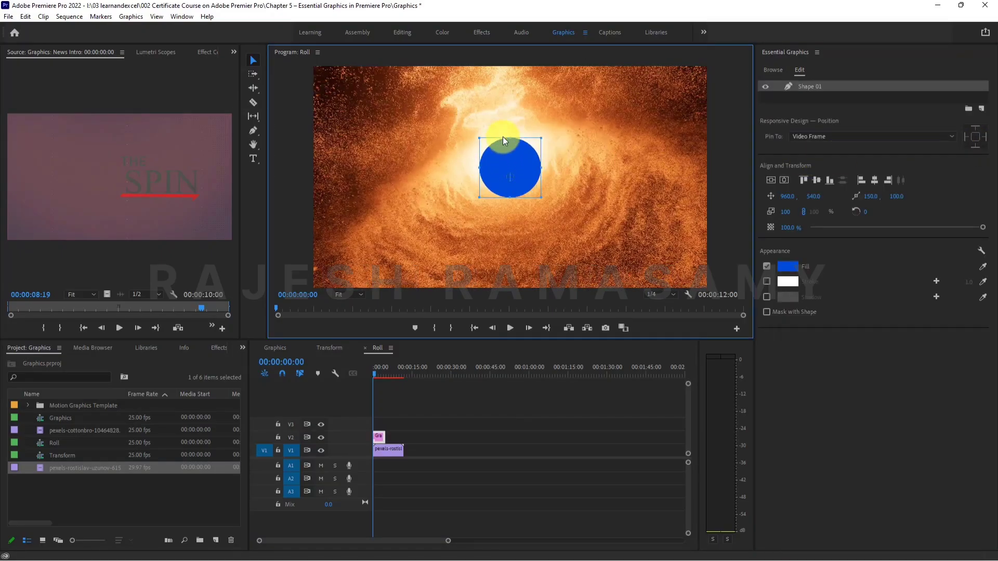
click(790, 264)
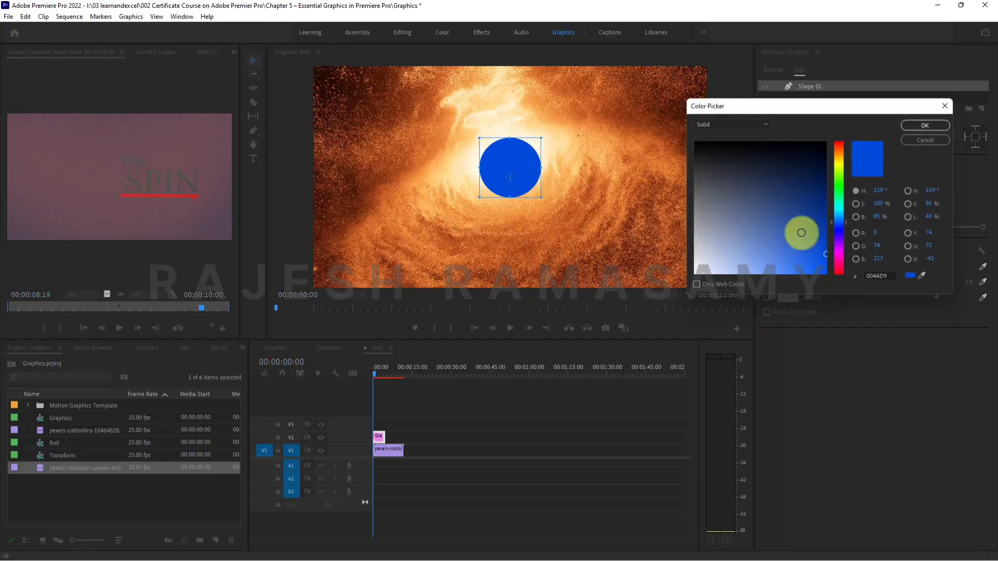
drag(839, 147, 840, 141)
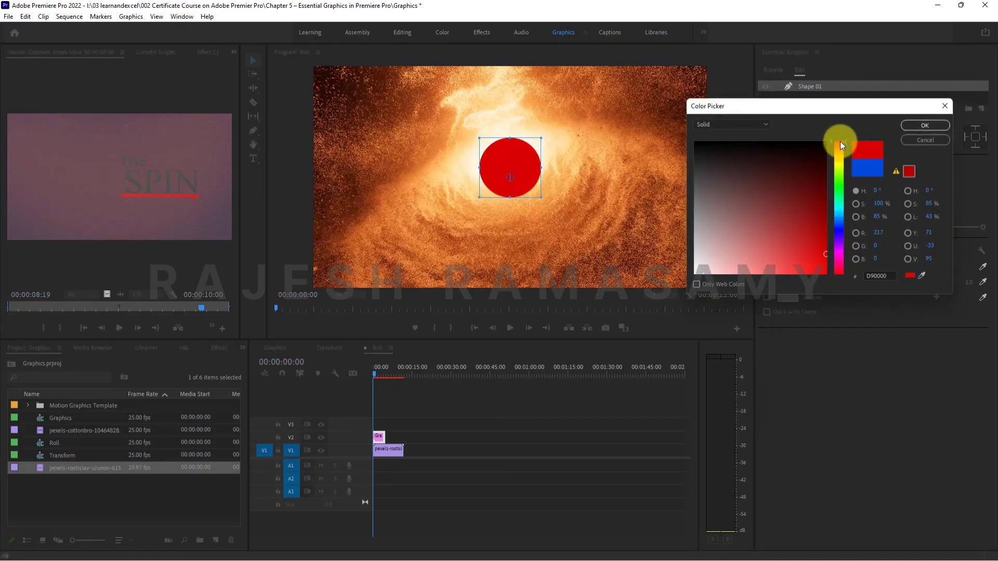
click(928, 126)
drag(541, 197, 483, 184)
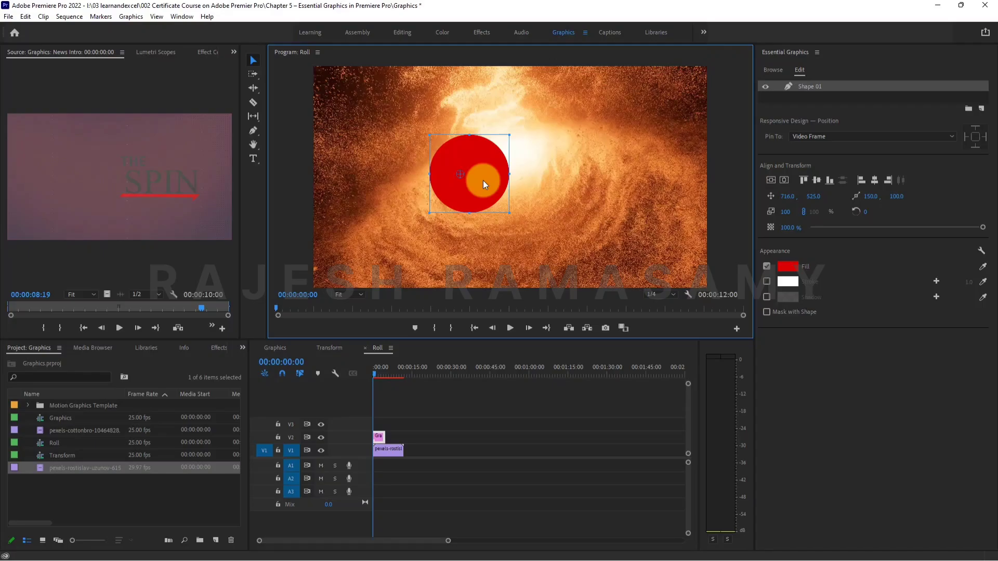
key(Delete)
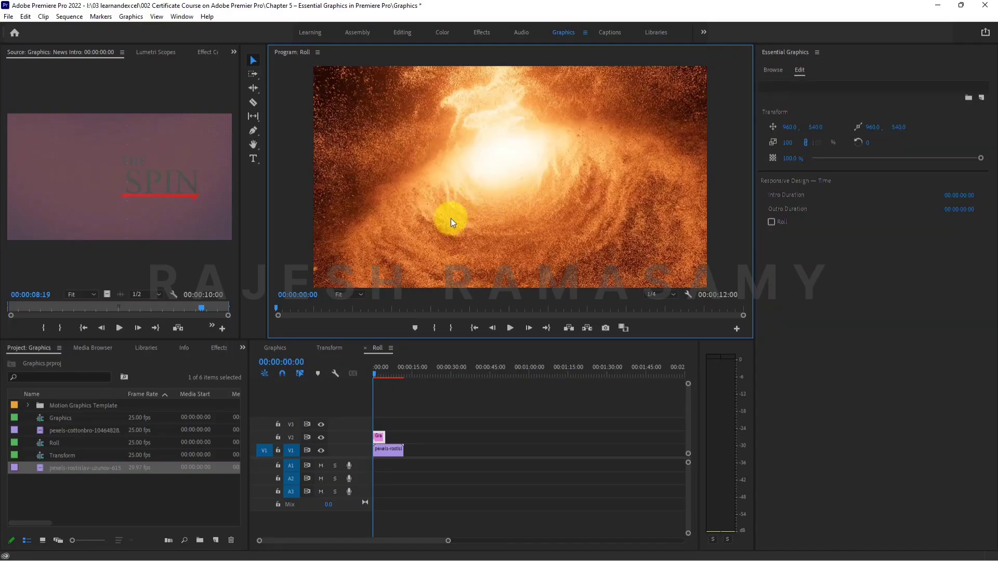
Add the Basic Title template at the start of track V4 and accept the font substitution.
click(771, 70)
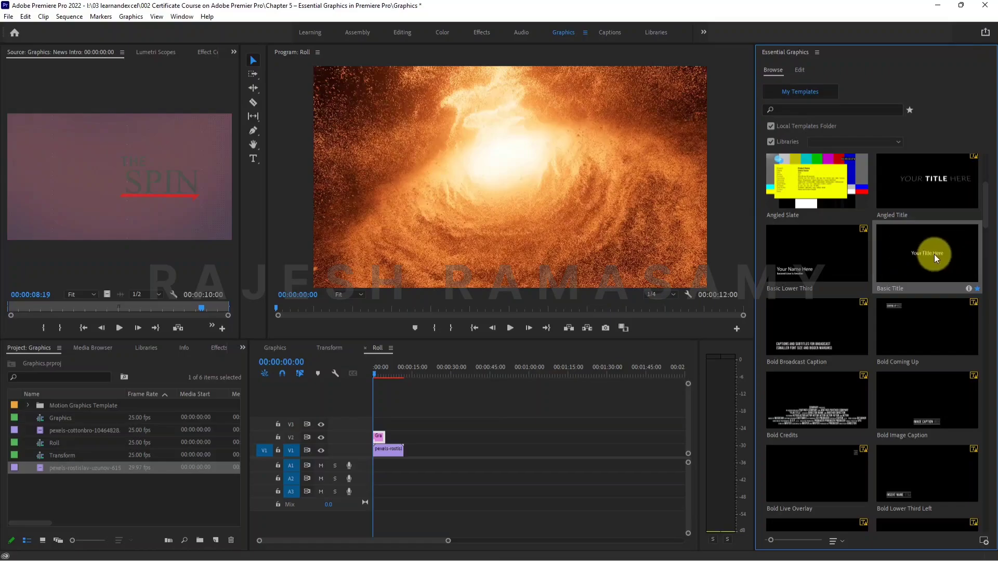
drag(935, 254, 376, 412)
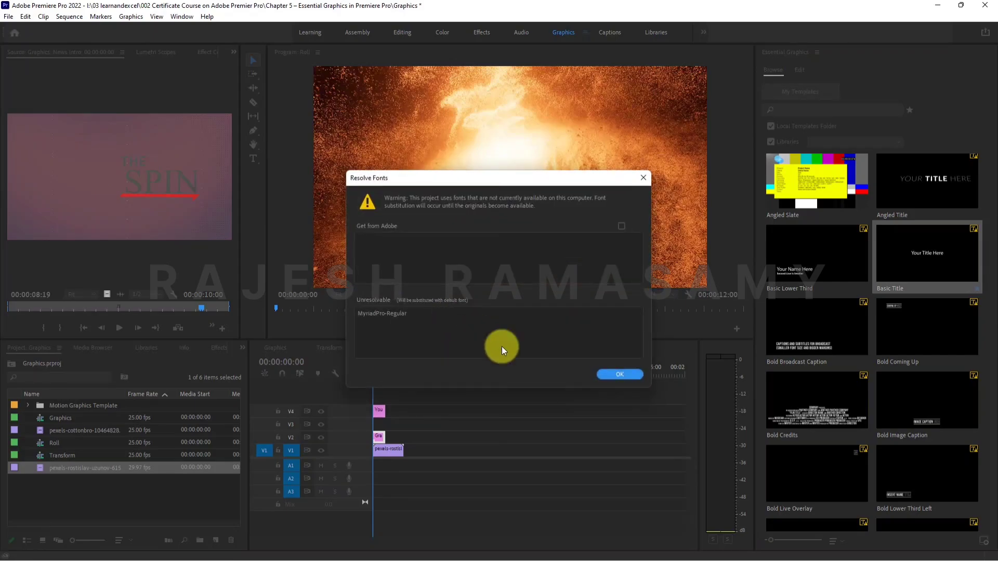
click(609, 374)
Show the frame at 00:00:02:05 and move the title text to the lower middle of the frame, at about 899, 903.
click(379, 371)
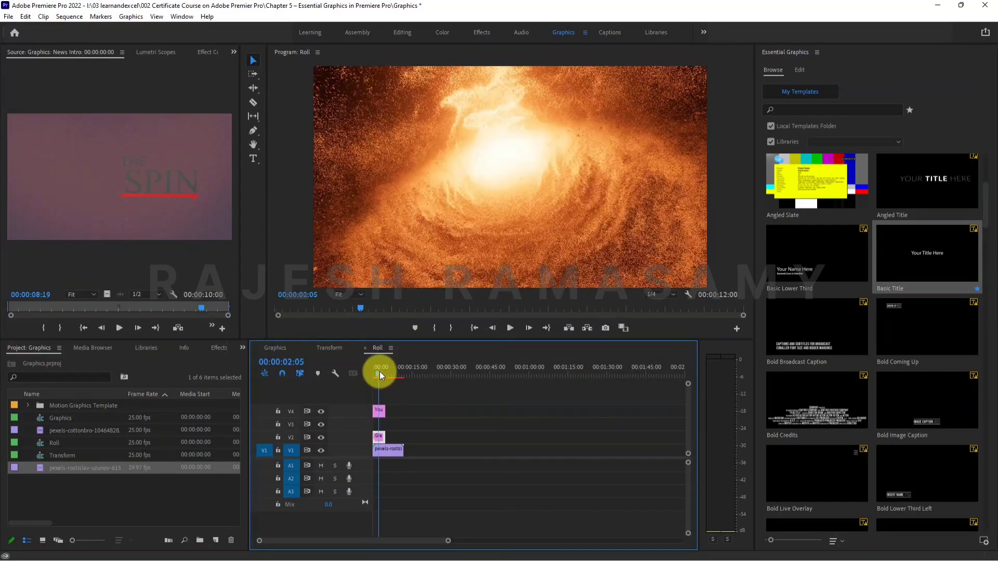
key(space)
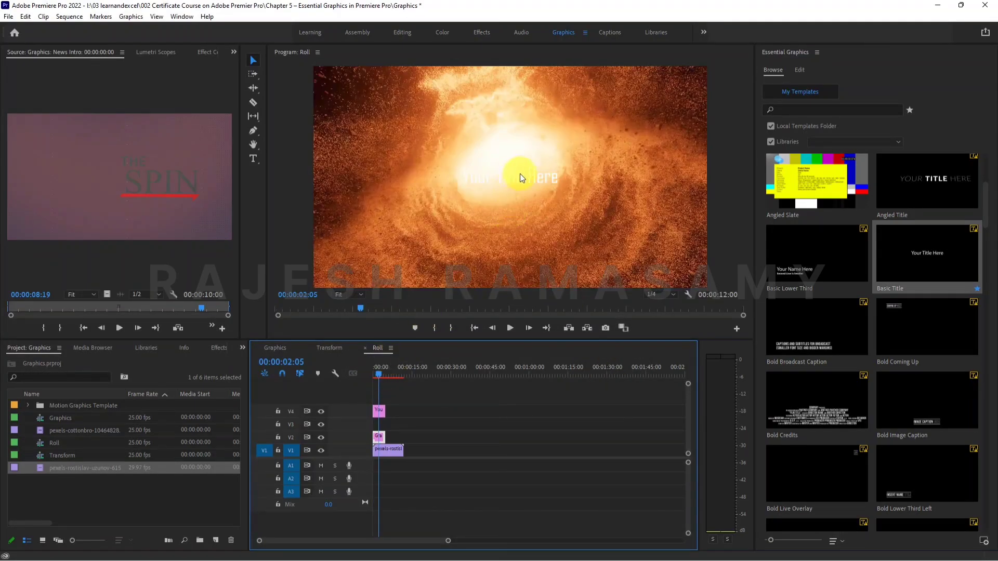
click(518, 182)
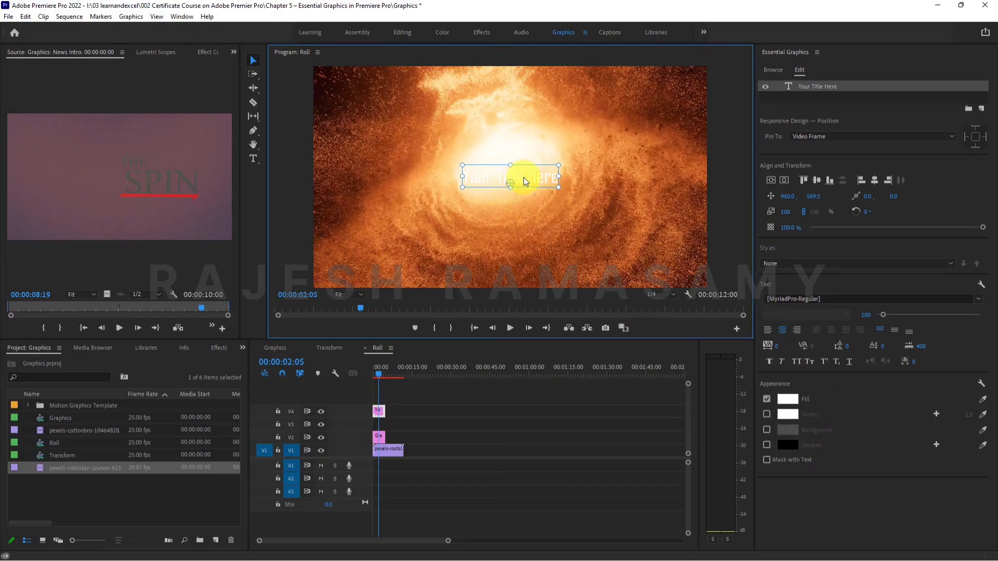
drag(522, 177, 511, 245)
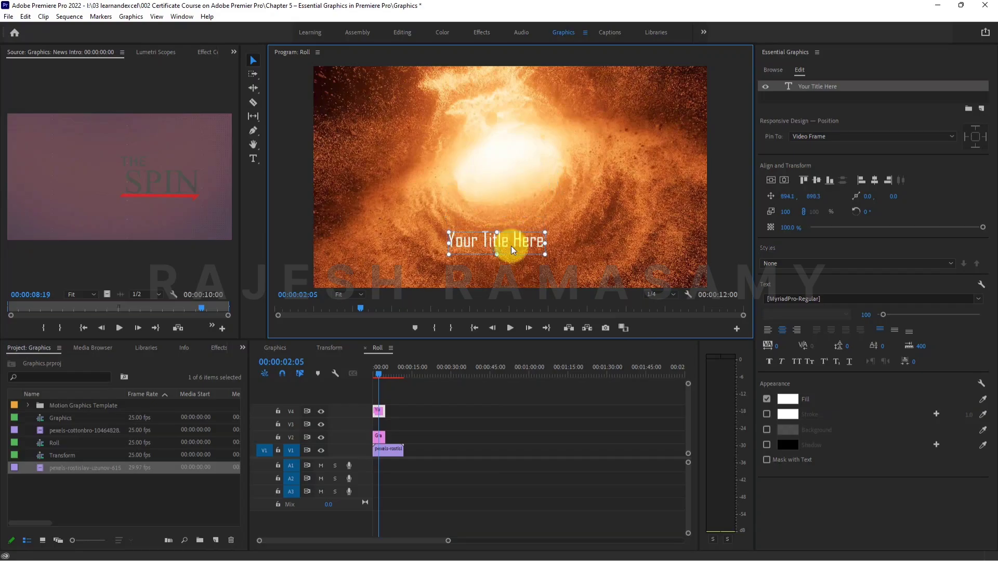
Move the title clip onto track V2 over the empty graphic clip and extend it to the end of the video clip.
click(380, 436)
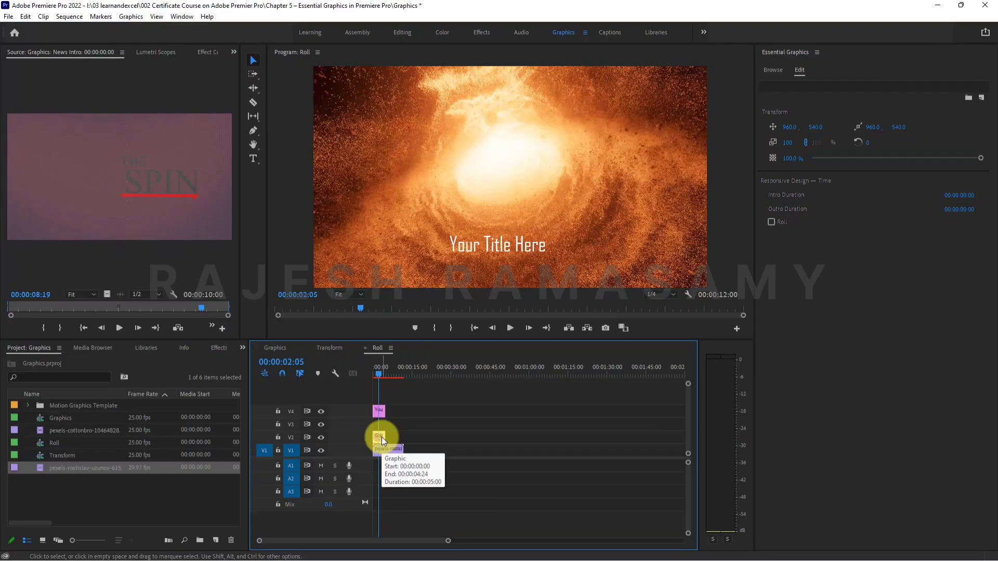
mouse_move(381, 437)
mouse_down()
mouse_move(379, 414)
mouse_move(377, 436)
mouse_up()
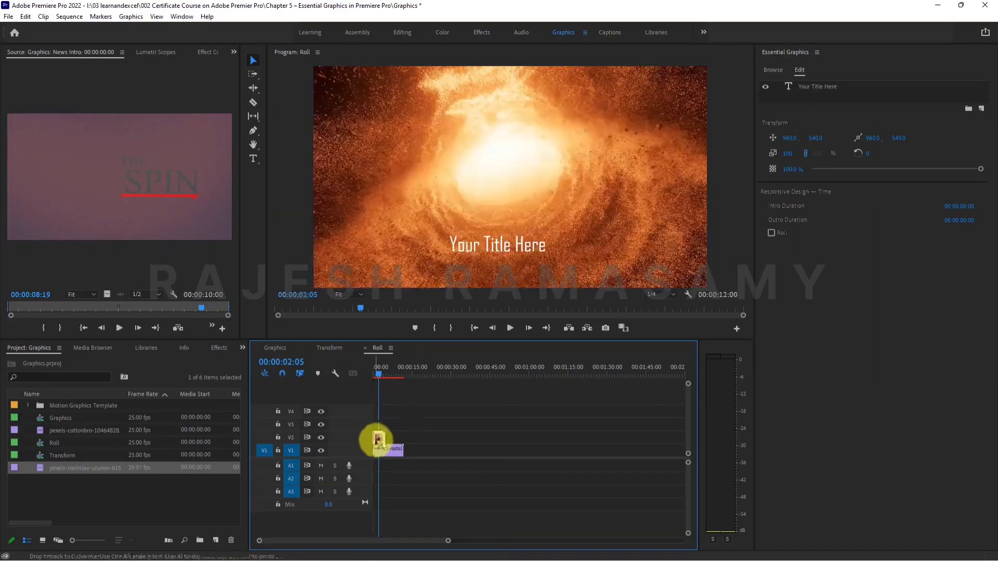
click(377, 372)
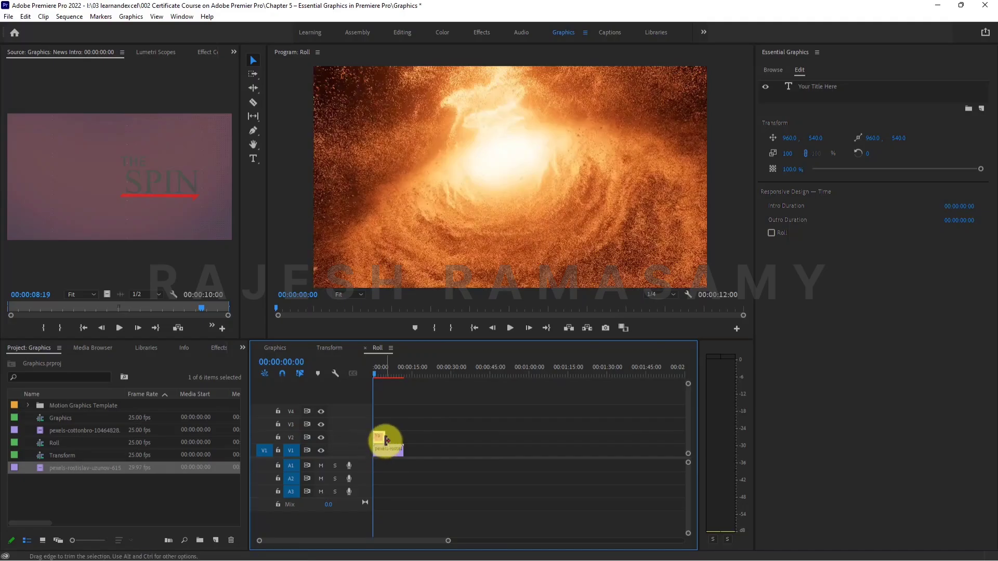
click(376, 370)
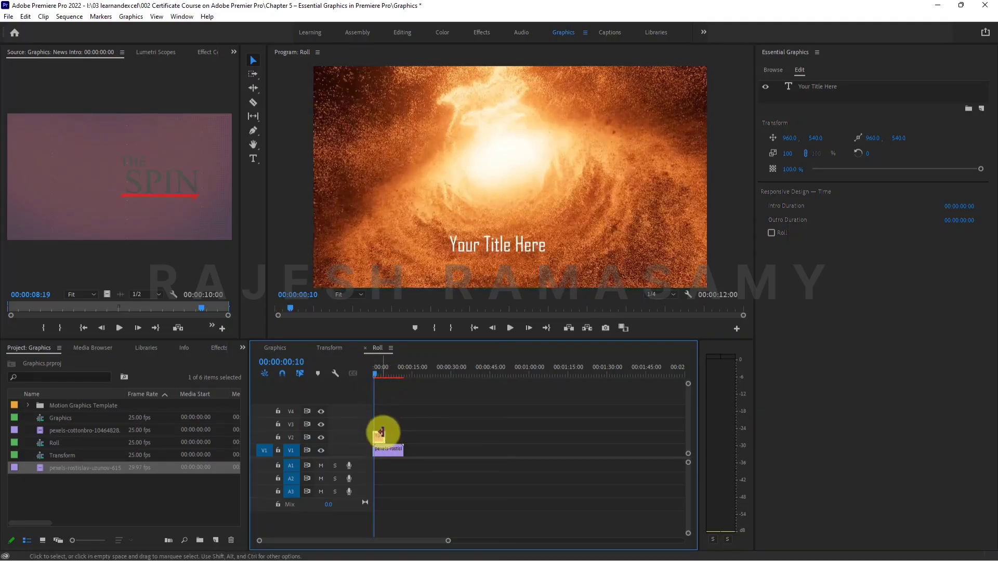
drag(385, 437, 403, 434)
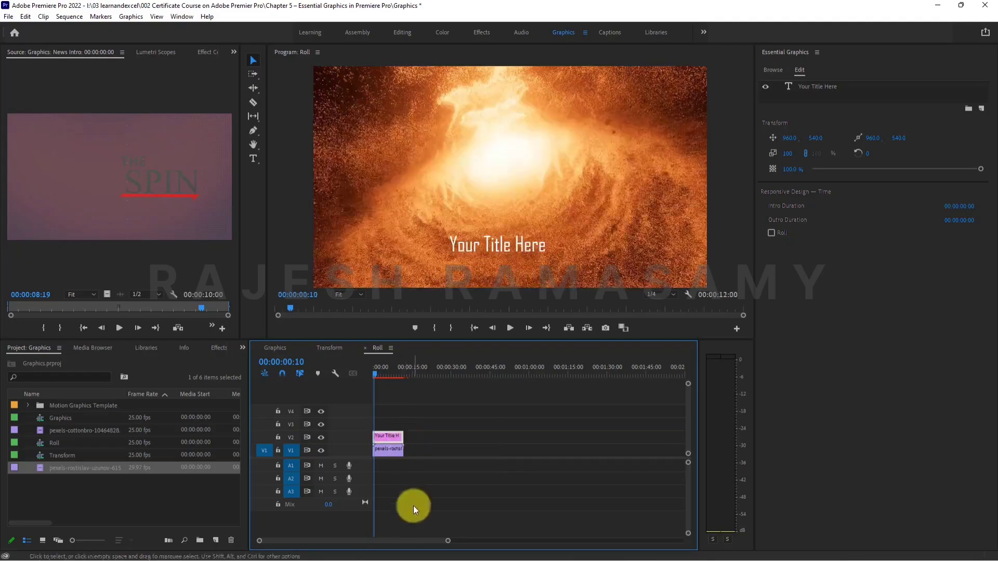
Replace the title's placeholder text with LAVA.
double_click(472, 250)
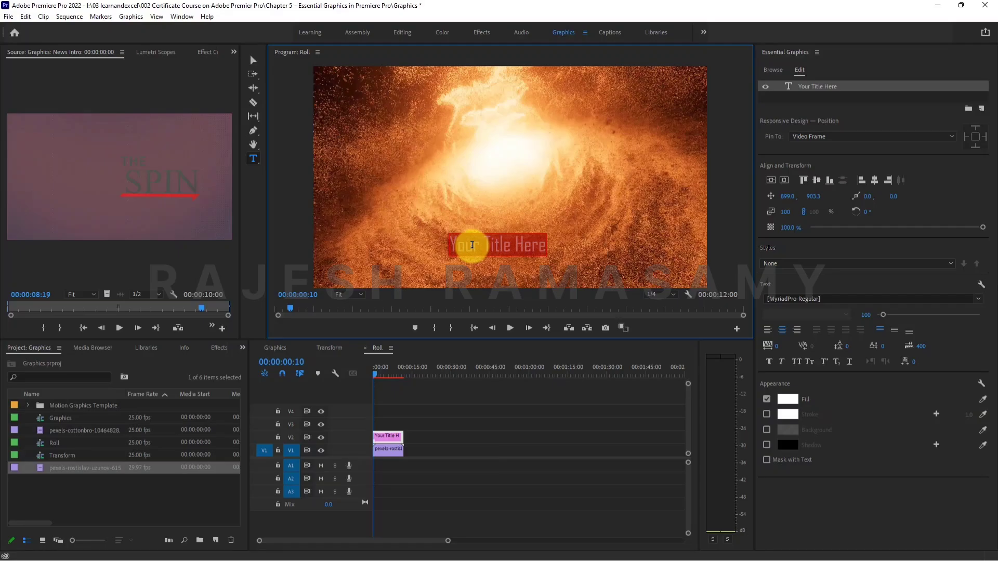
text(LAVA)
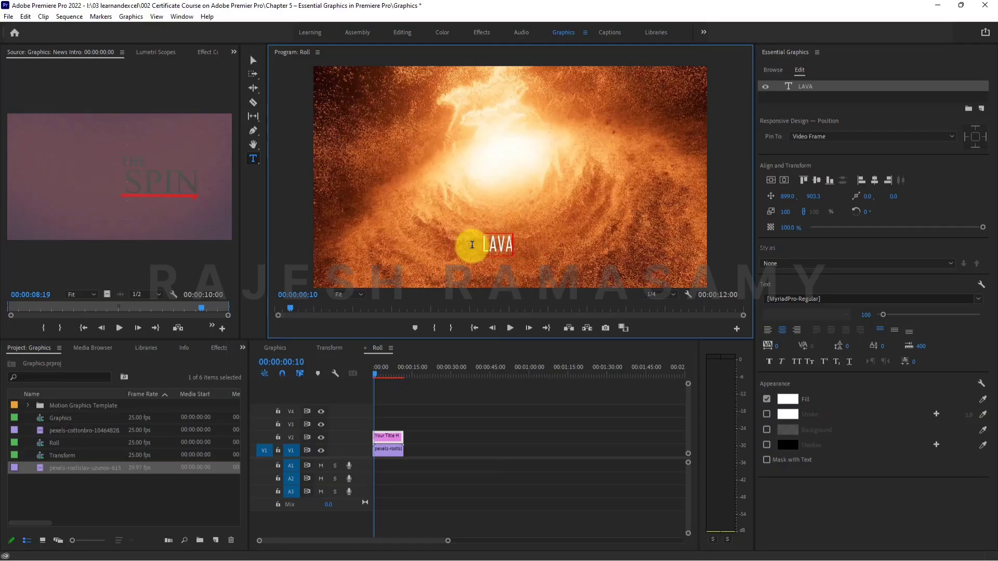
click(466, 443)
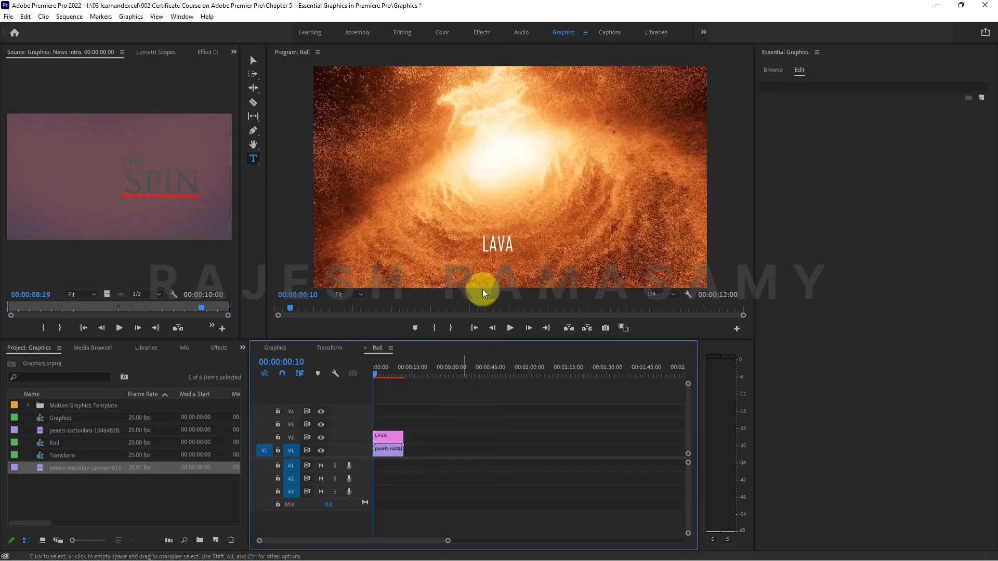
Scale the LAVA text up to about 372% and position it at about 891, 1010 near the frame's lower edge.
click(390, 436)
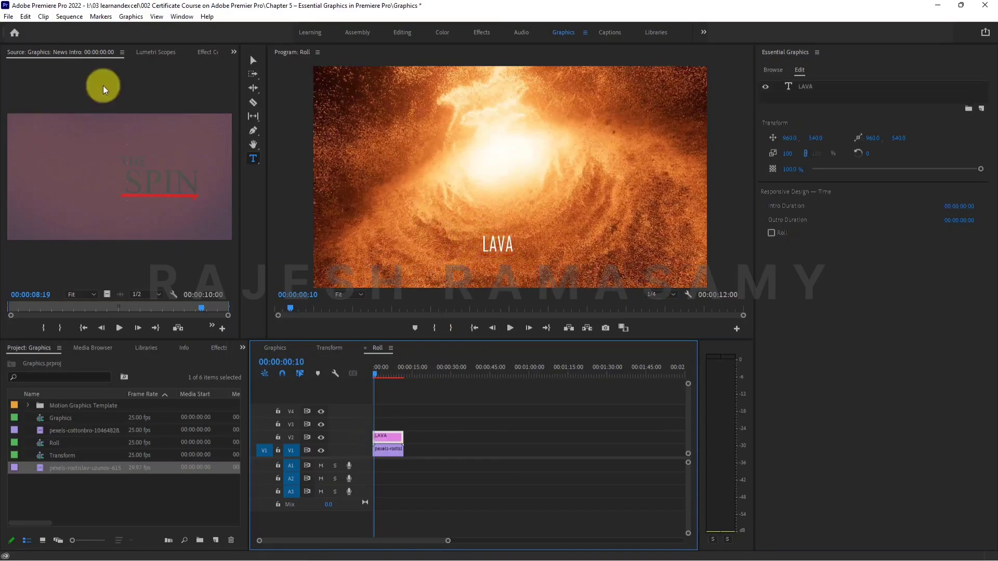
click(253, 61)
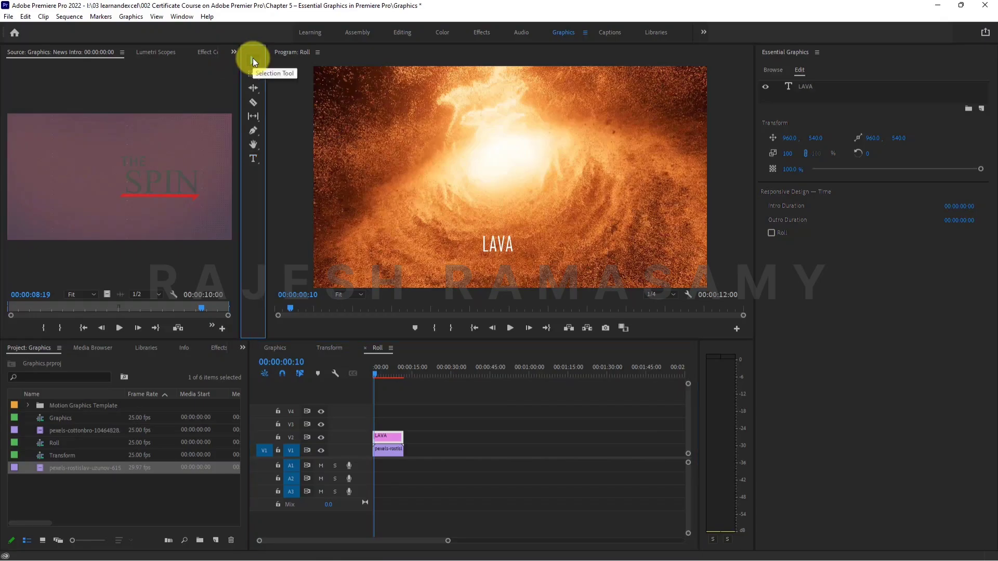
click(504, 244)
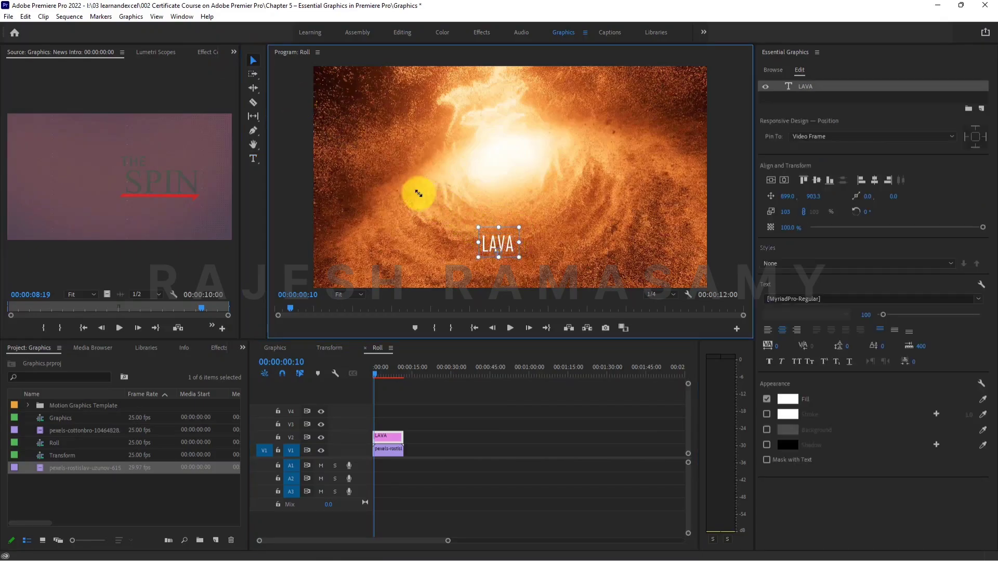
drag(419, 194, 386, 172)
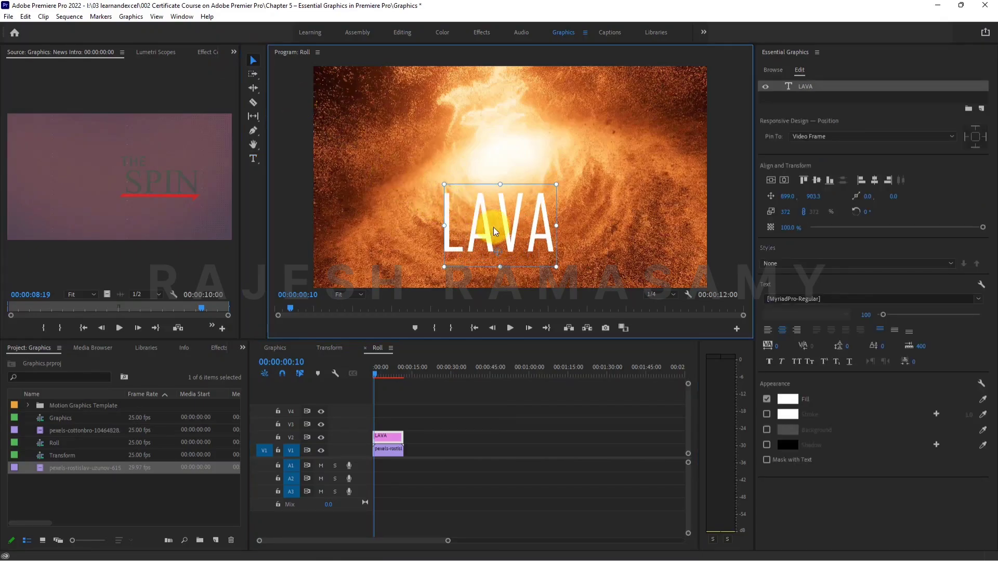
drag(494, 227, 491, 248)
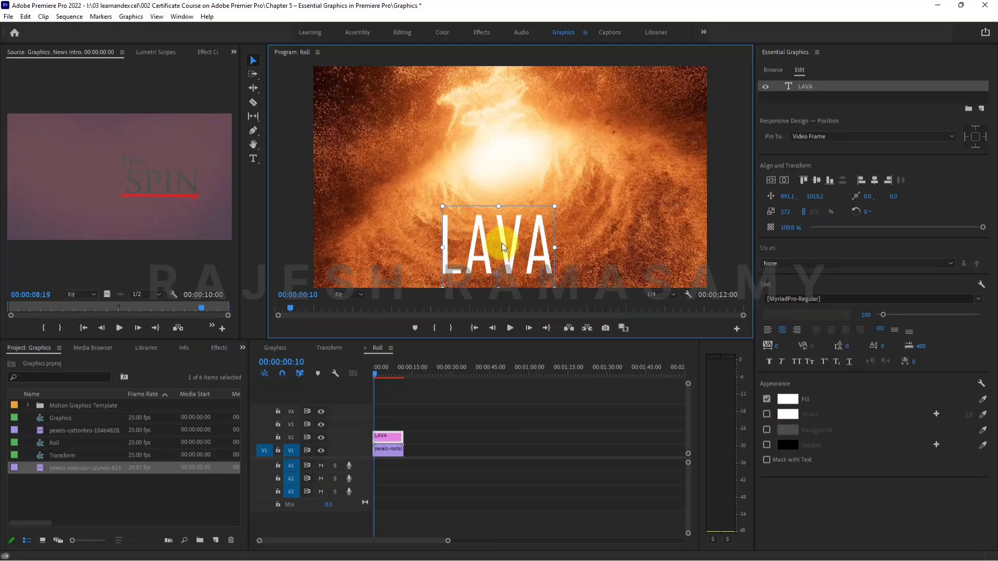
click(454, 420)
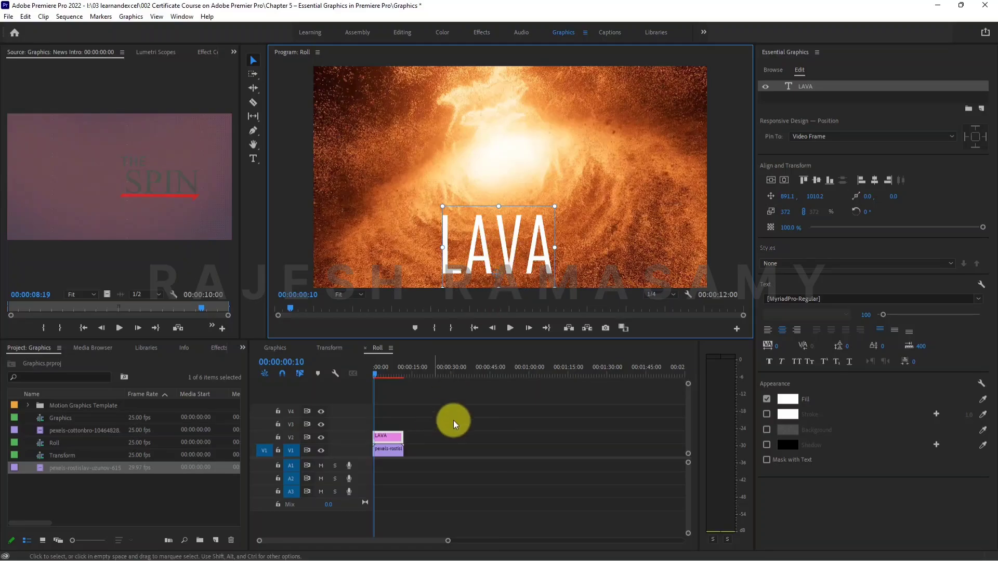
Enable Roll for the LAVA title clip and scroll through the title's roll range in the program preview.
click(388, 438)
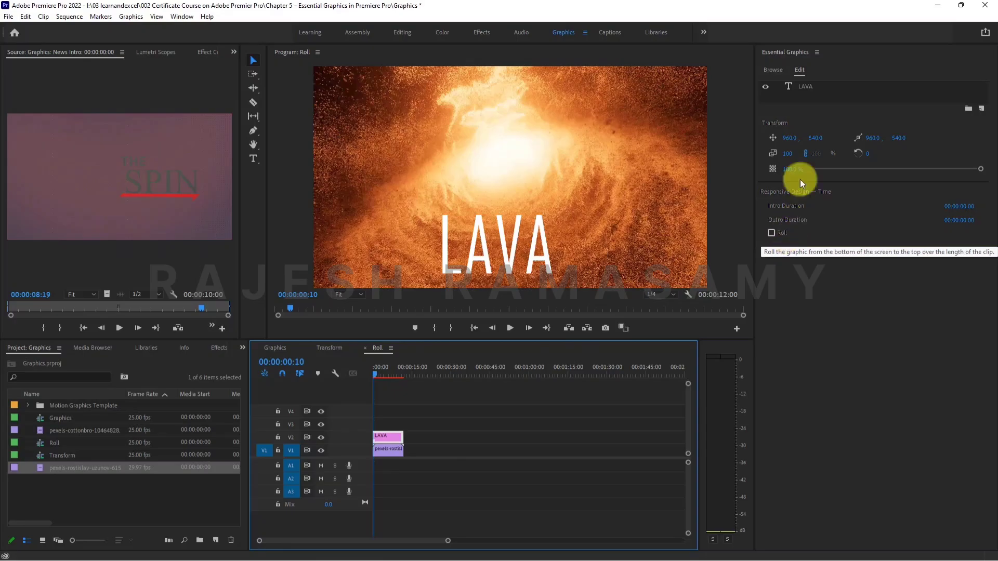
click(772, 233)
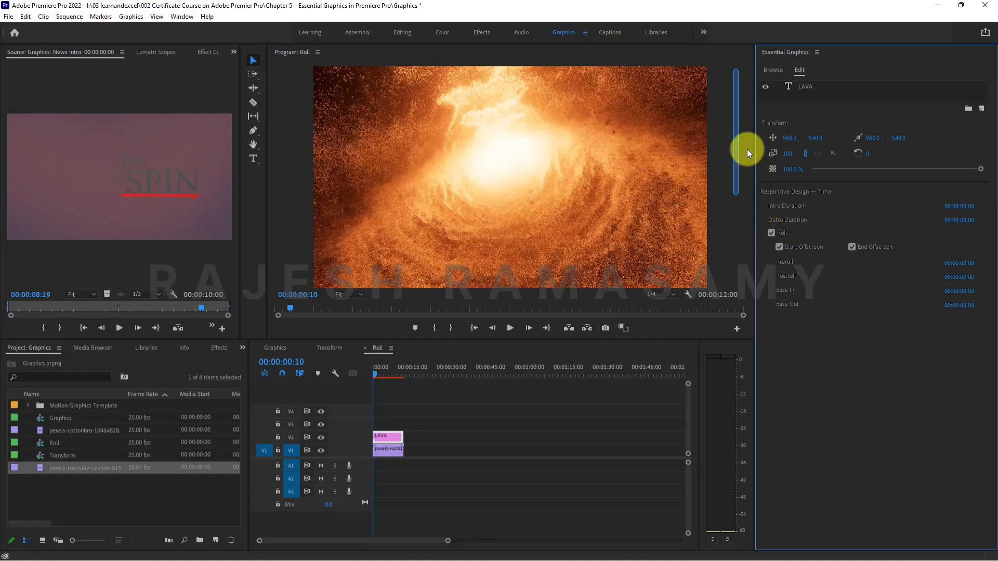
drag(736, 132, 726, 226)
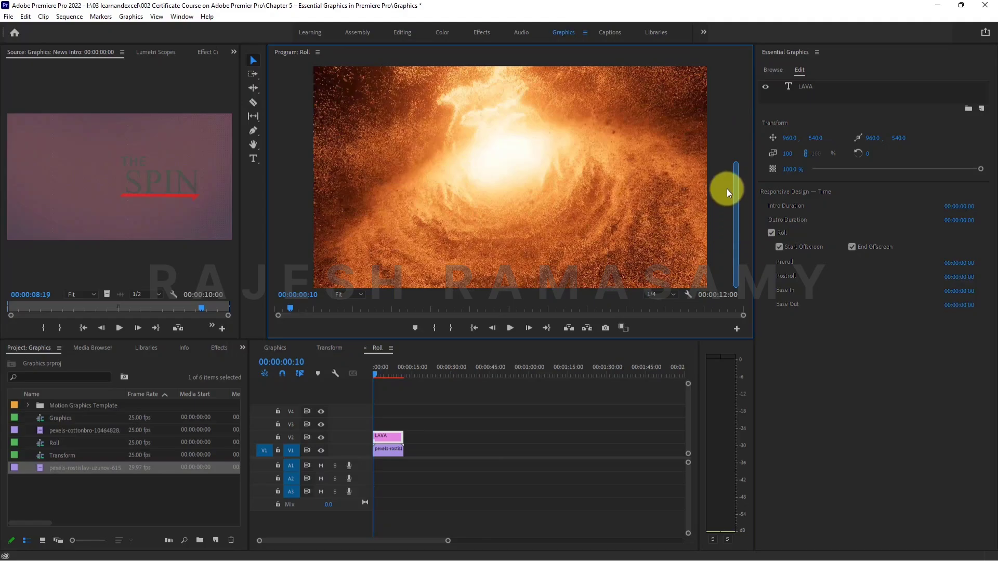
drag(726, 188, 726, 120)
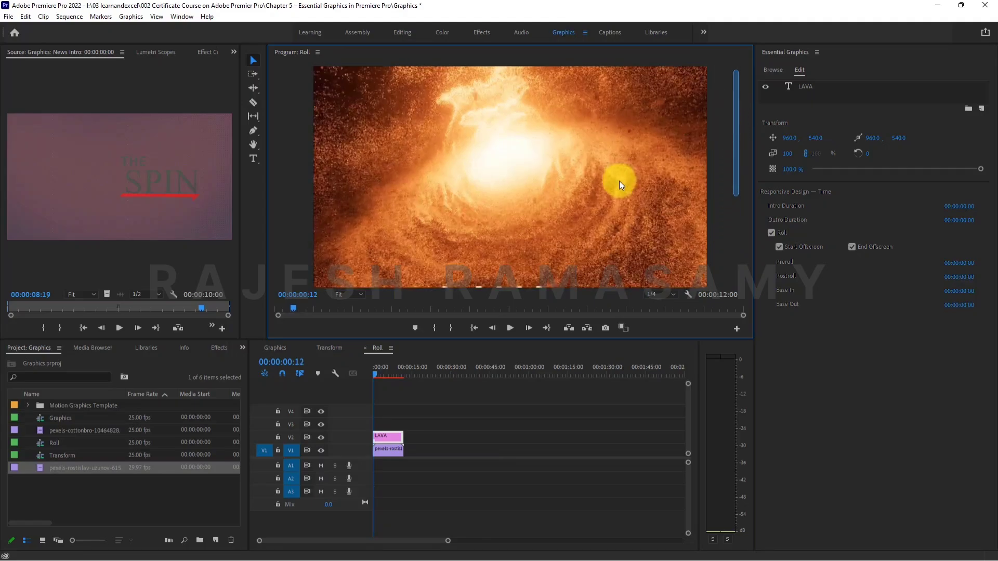
Play the Roll sequence from the start to review the LAVA title's rolling motion, and return the playhead to the beginning.
key(space)
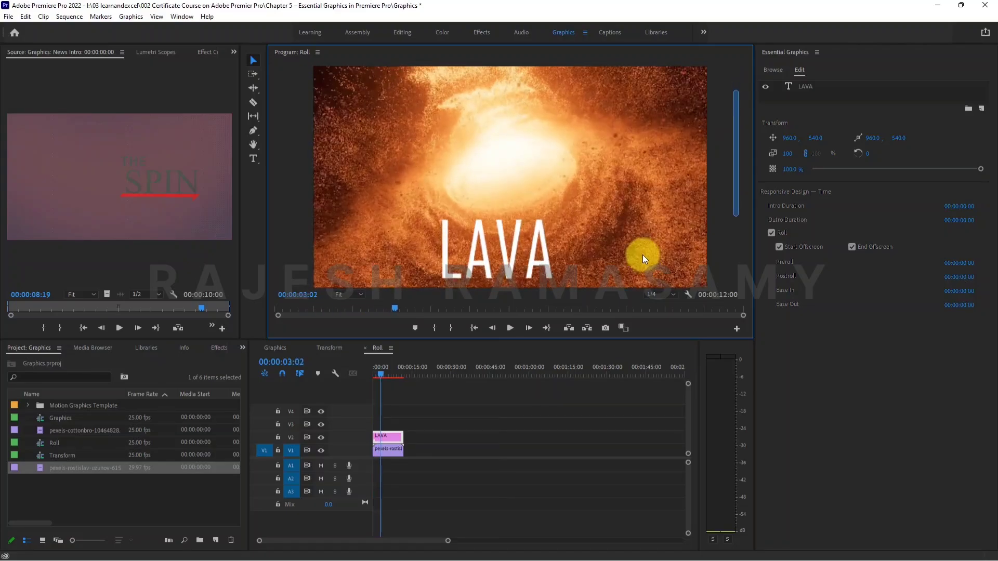
drag(734, 110, 741, 199)
drag(738, 268, 716, 64)
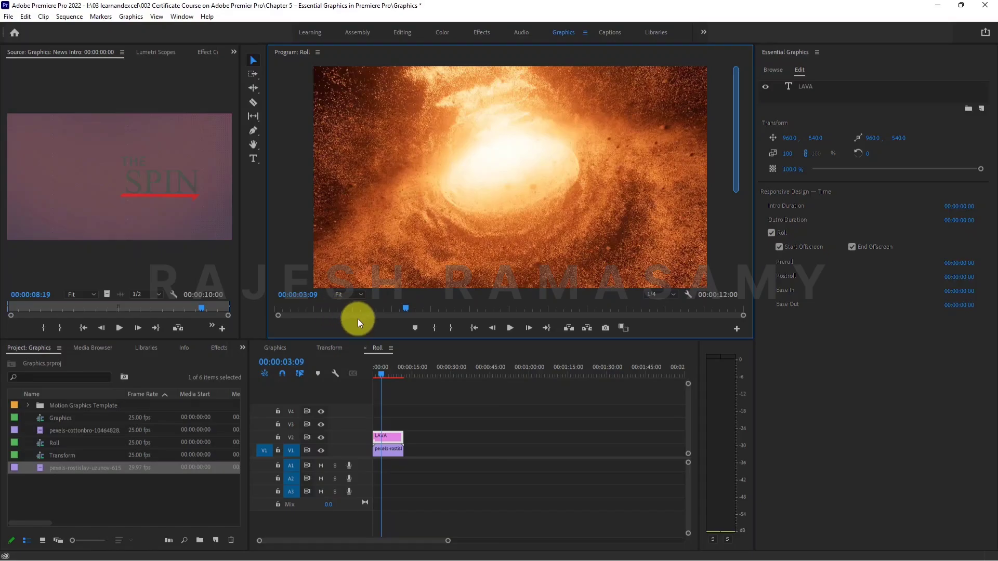
drag(402, 307, 261, 318)
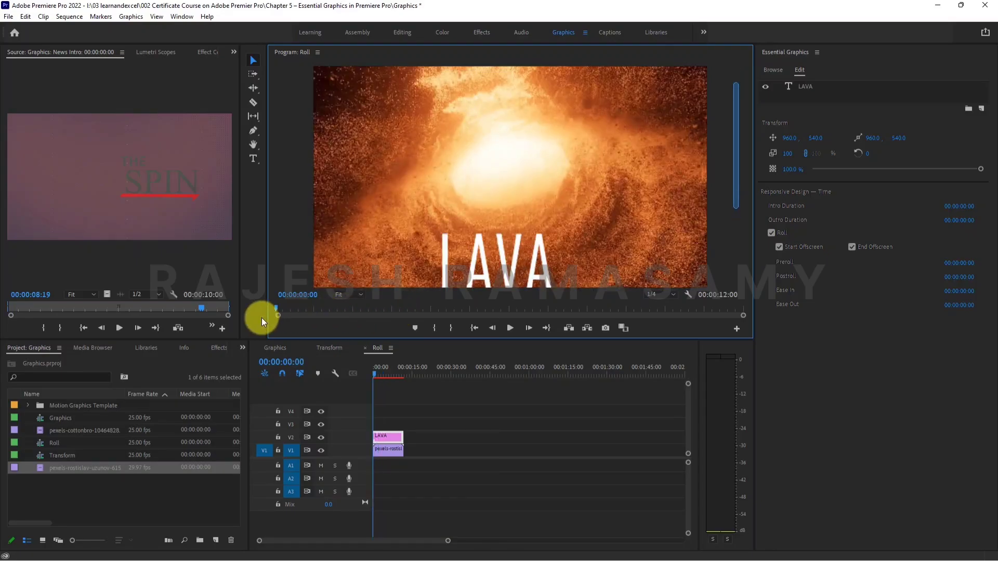
click(510, 328)
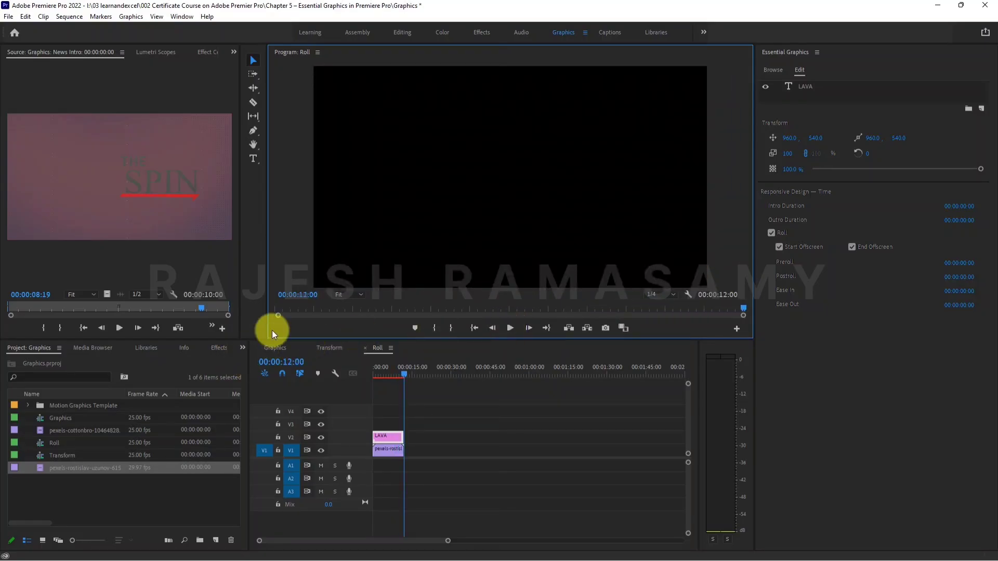
drag(403, 372, 357, 369)
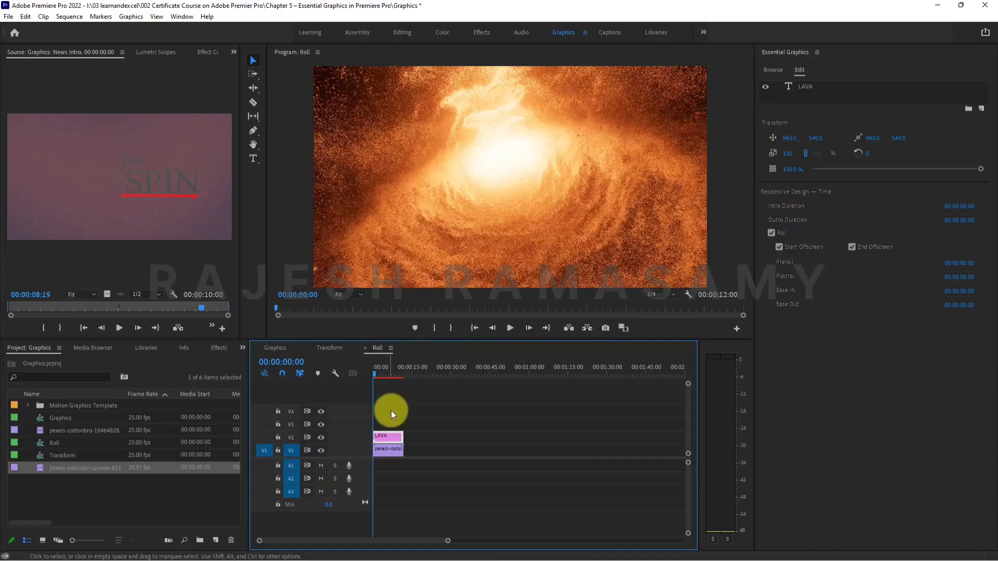
Turn off Start Offscreen and End Offscreen for the LAVA roll and play the sequence.
click(780, 247)
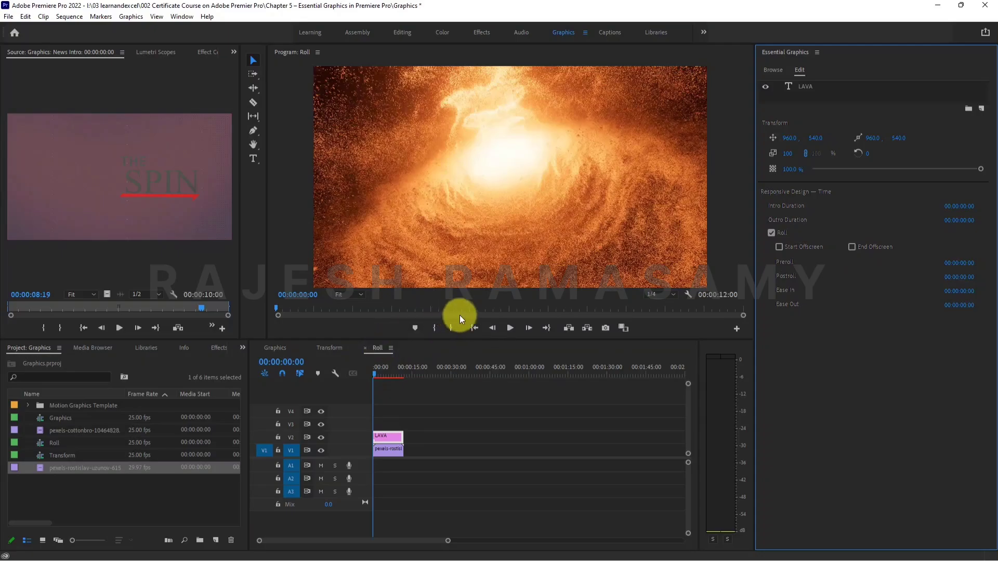
click(510, 329)
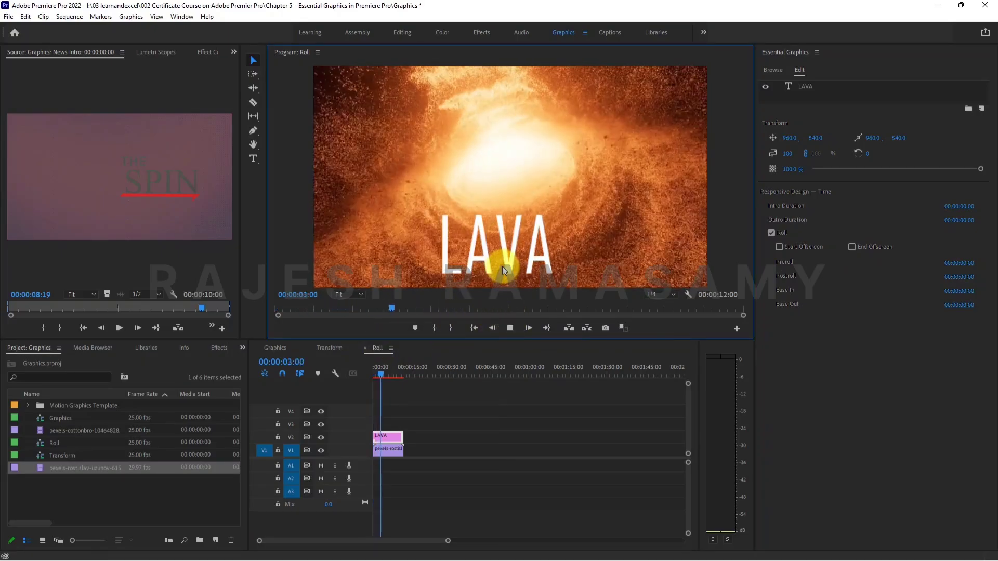
click(510, 328)
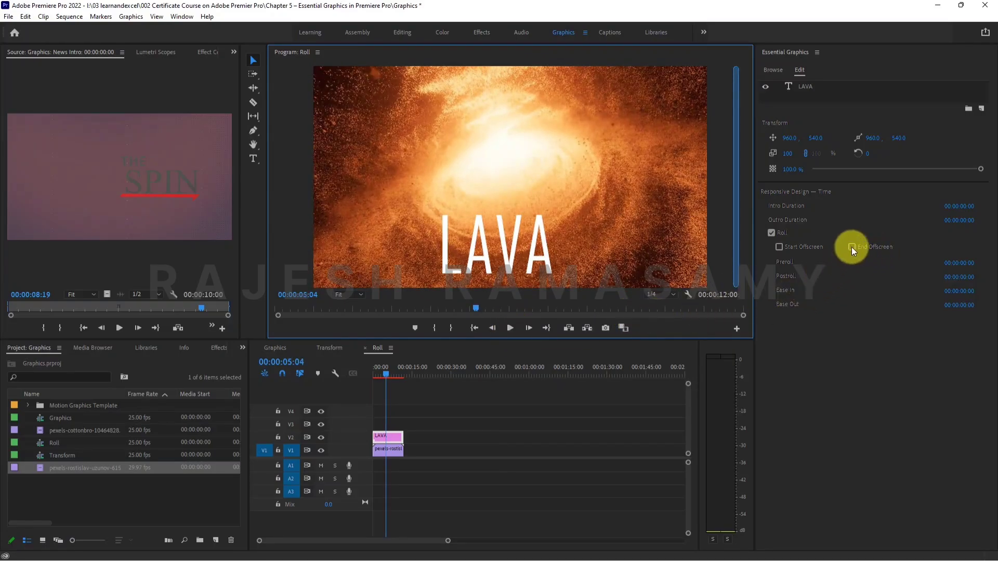
Turn on only End Offscreen for the LAVA roll and play the sequence from the start.
click(851, 247)
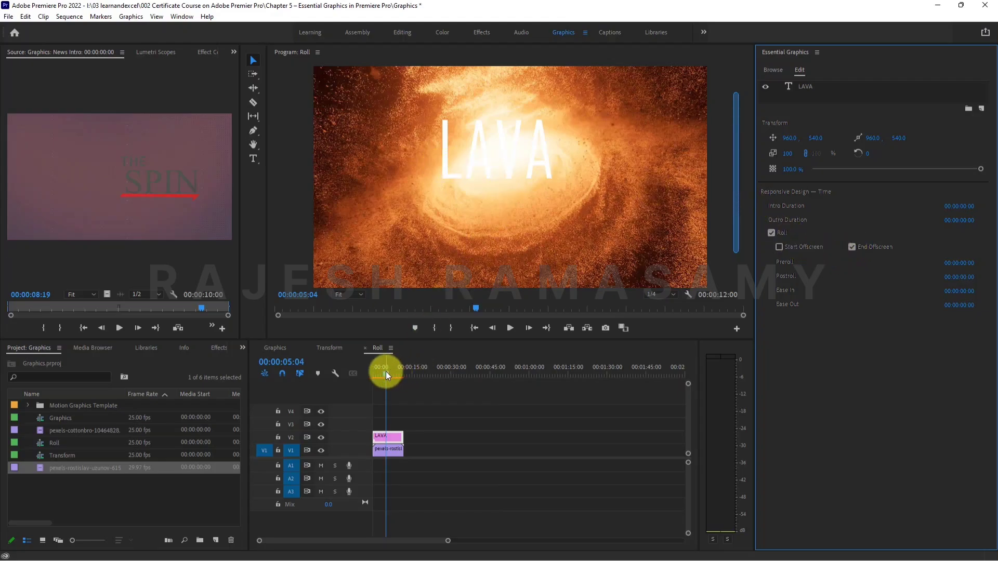
drag(386, 371, 370, 372)
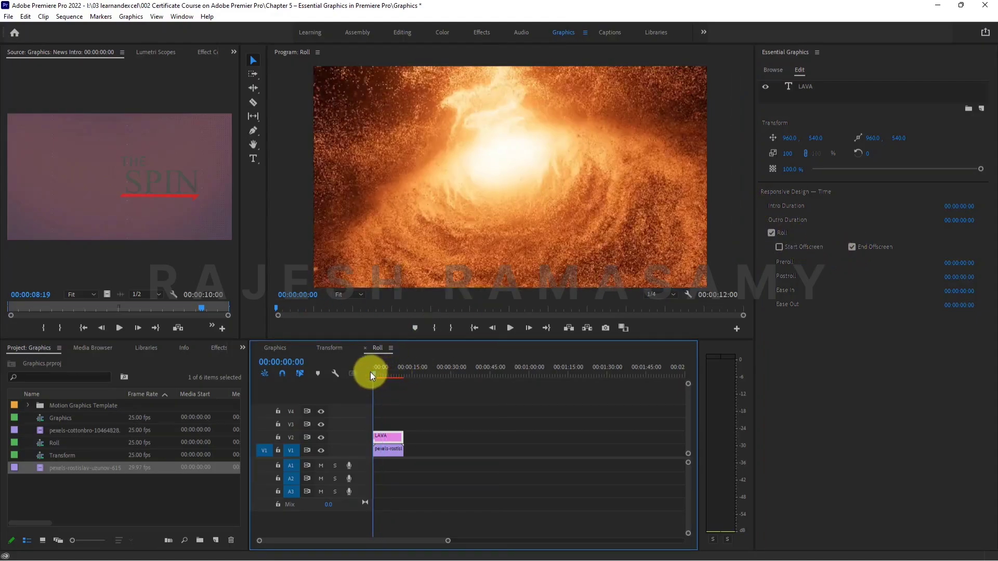
click(510, 328)
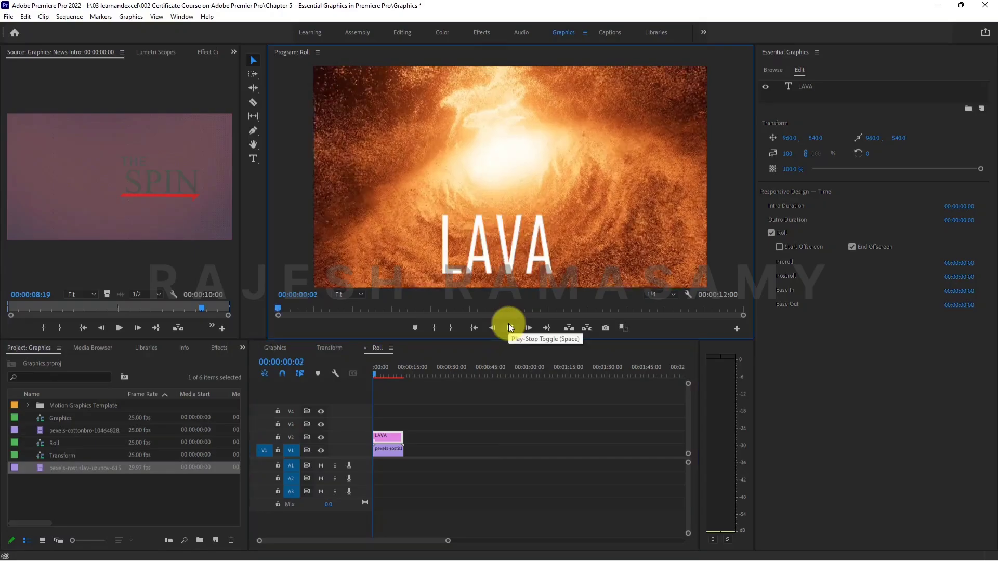
click(510, 327)
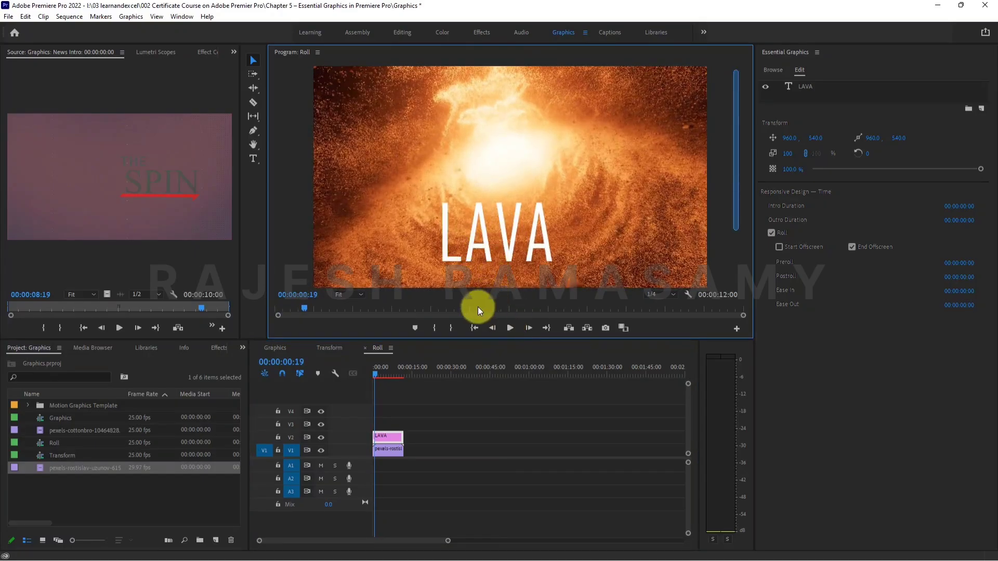
click(510, 328)
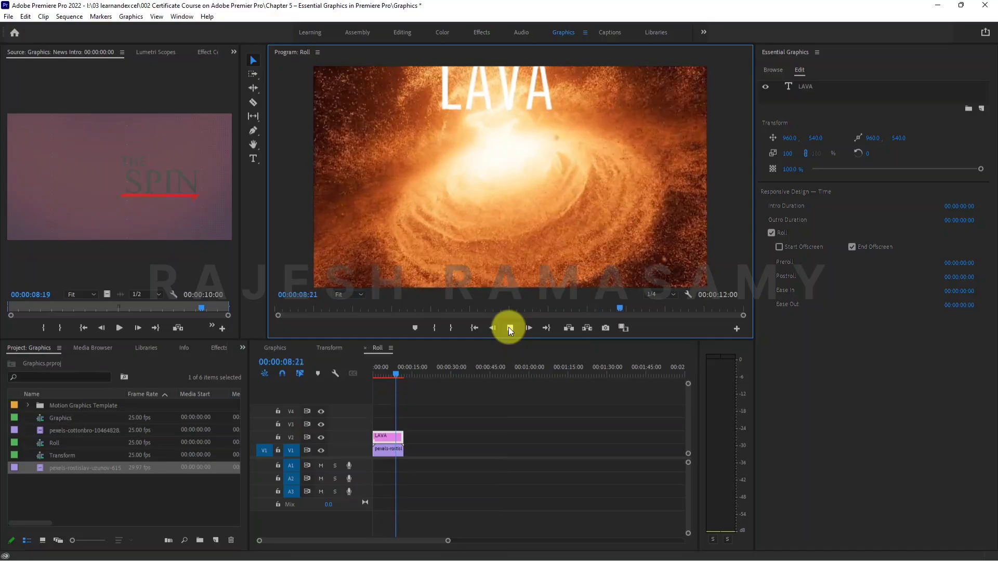
click(509, 329)
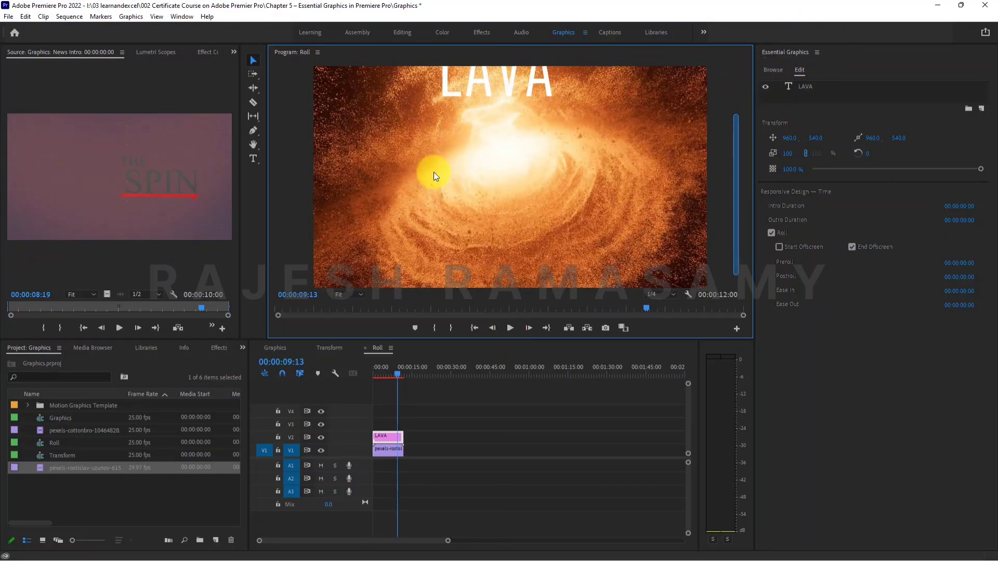
Turn on both Start Offscreen and End Offscreen for the LAVA roll, play it, and return the playhead to the start.
click(874, 248)
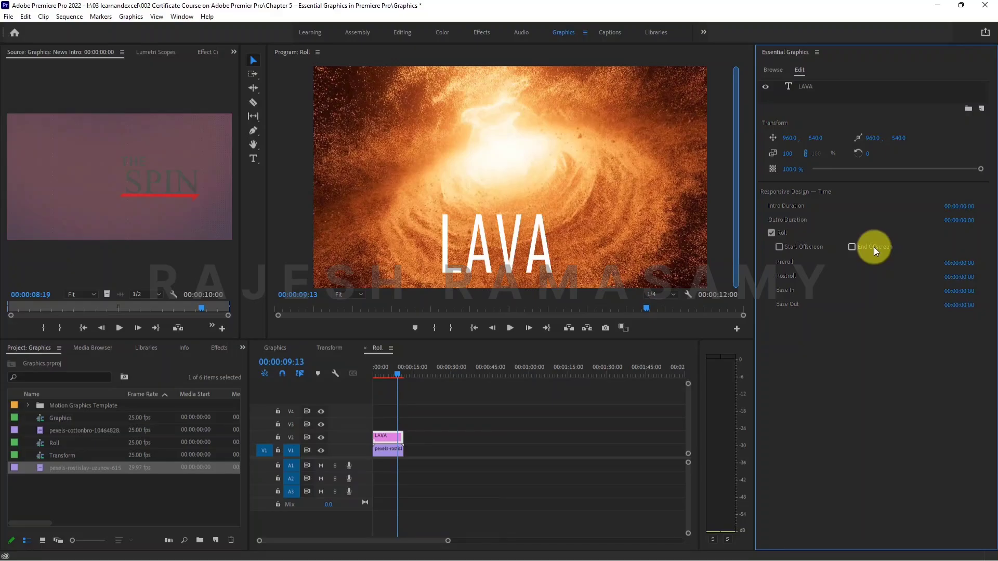
click(811, 247)
click(857, 248)
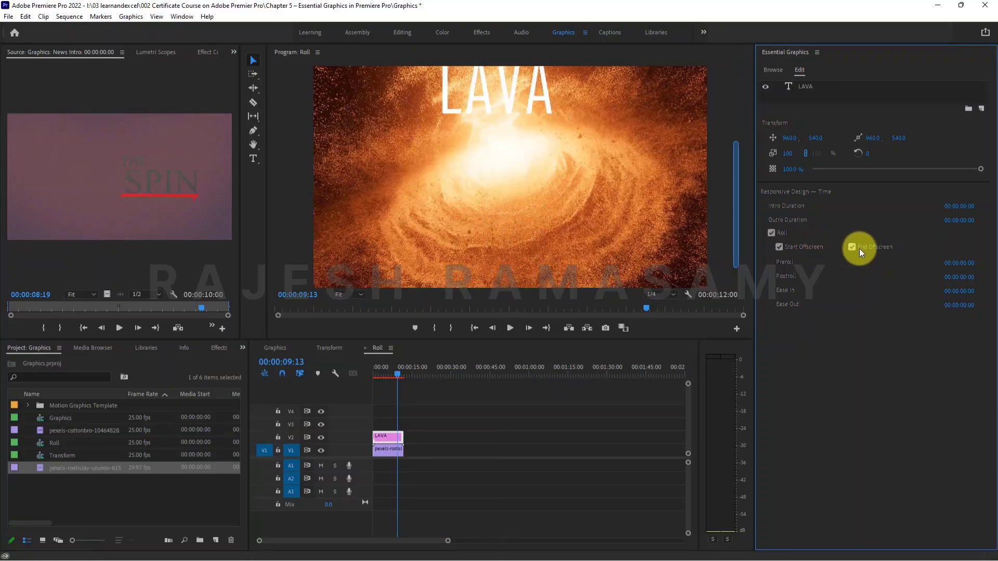
drag(404, 373, 376, 370)
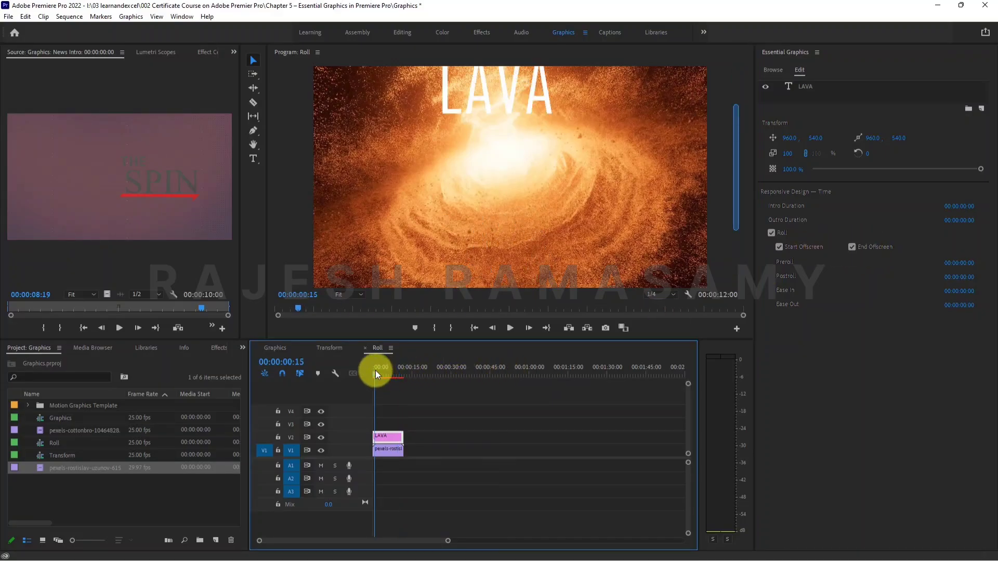
key(space)
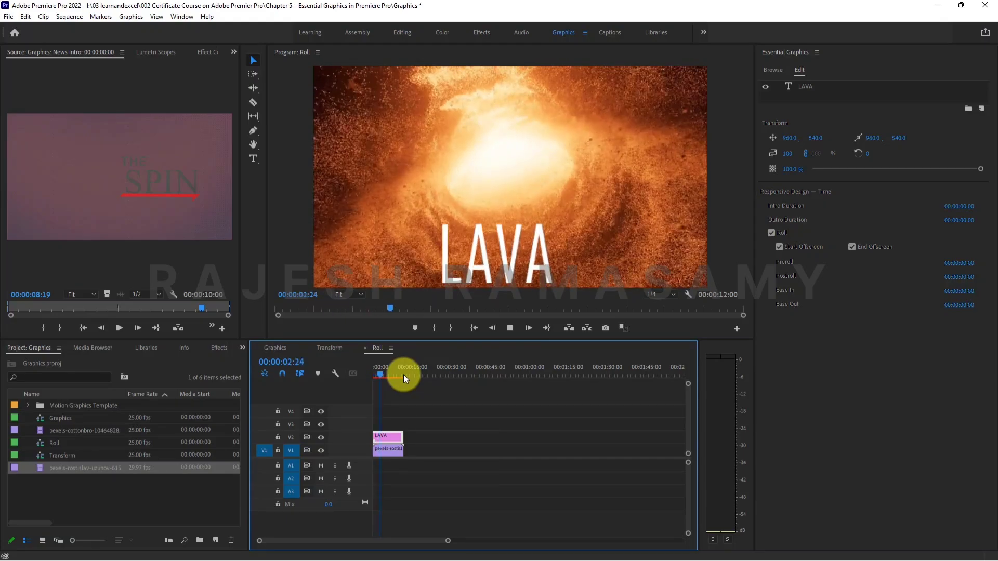
key(space)
drag(395, 371, 355, 364)
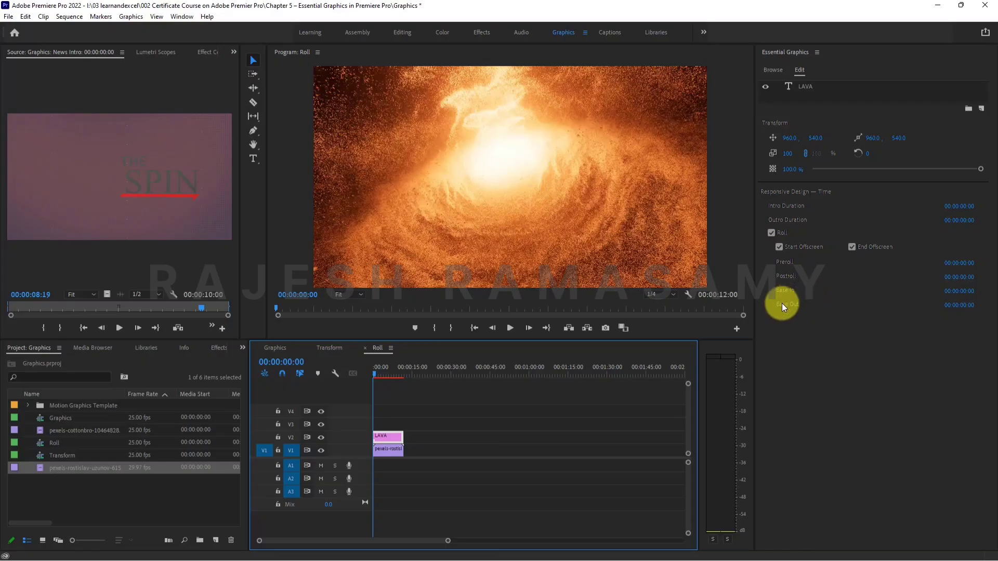
Set the LAVA roll's Preroll to 00:00:03:00 and play the sequence to check the delay.
click(965, 266)
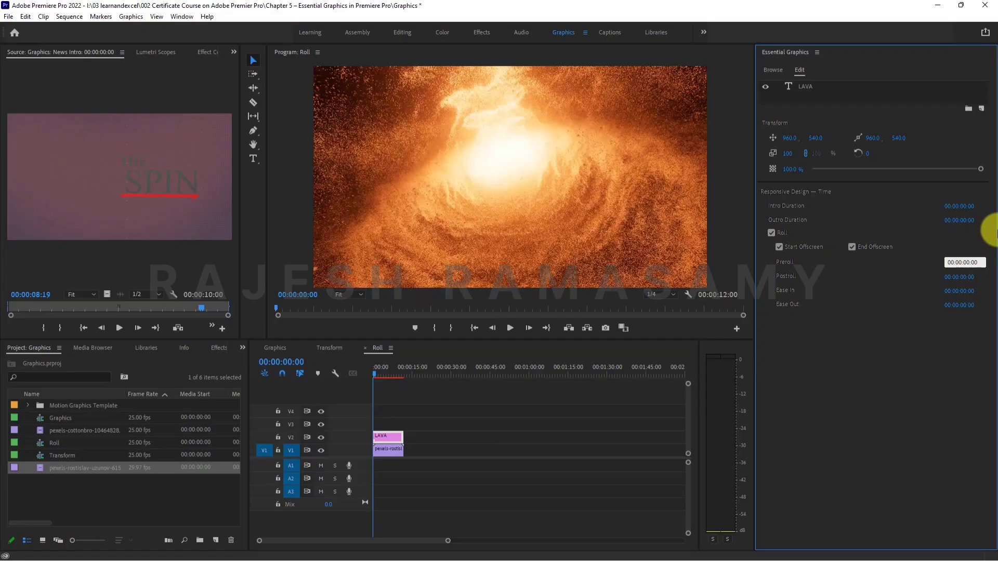
key(shift+Right)
key(shift+Right)
text(03)
key(Return)
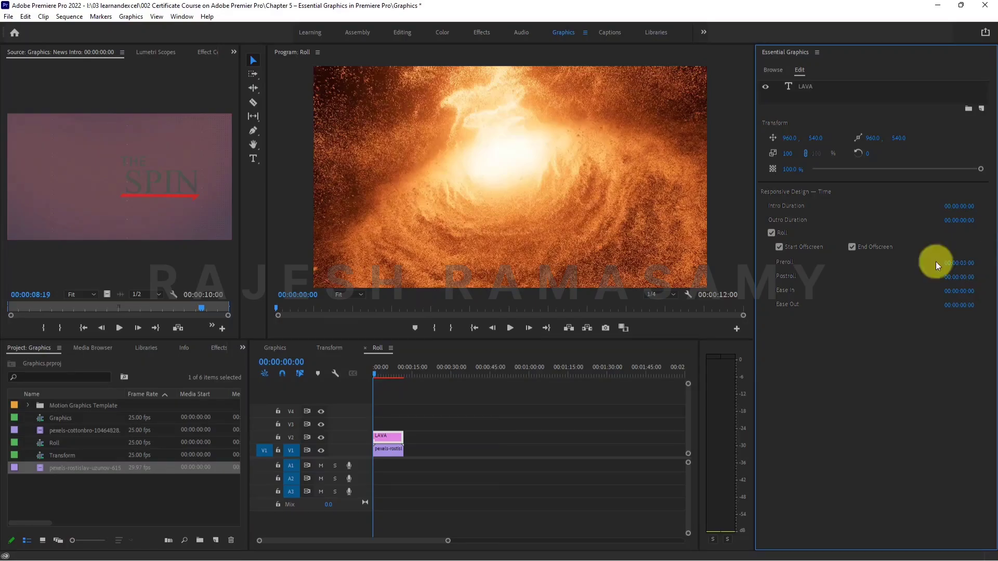
click(510, 328)
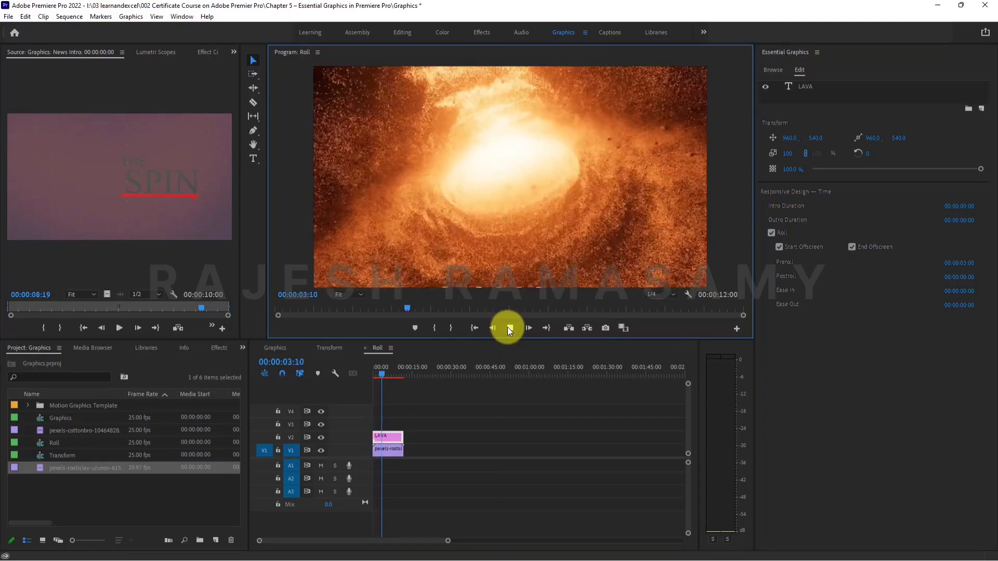
click(510, 328)
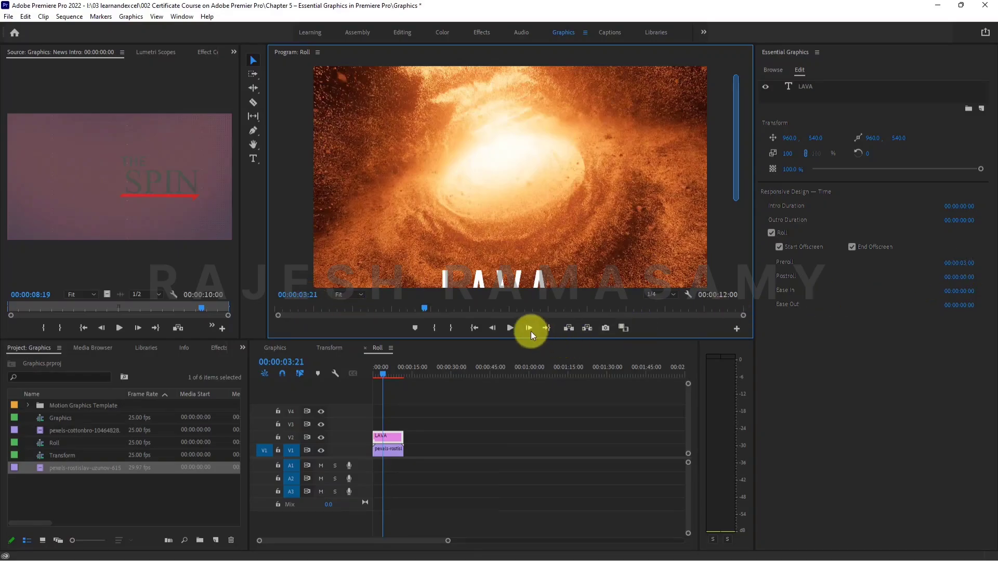
Set the LAVA roll's Preroll to 00:00:06:00 and play the sequence from the start to check the delay.
drag(428, 317, 247, 303)
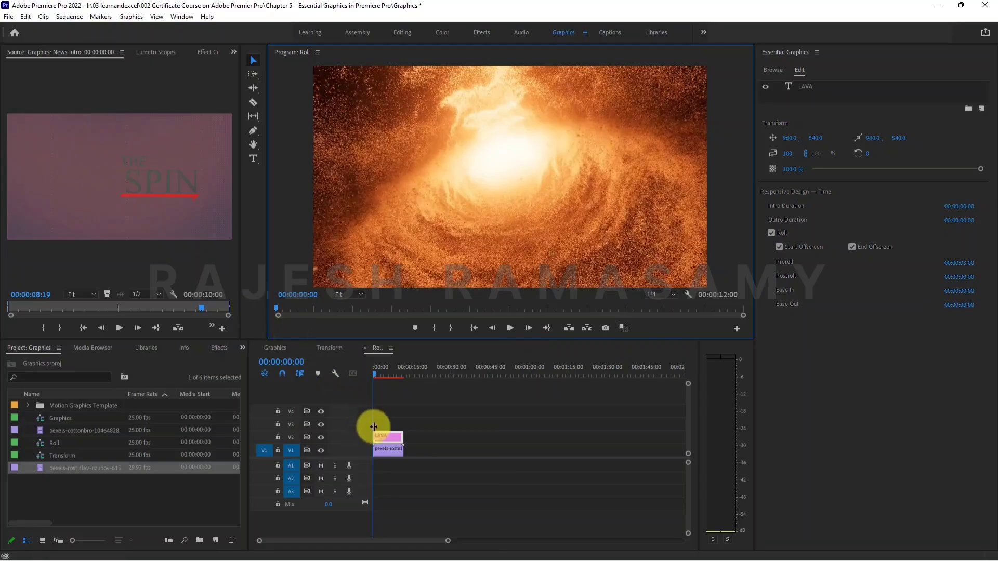
click(392, 437)
click(962, 262)
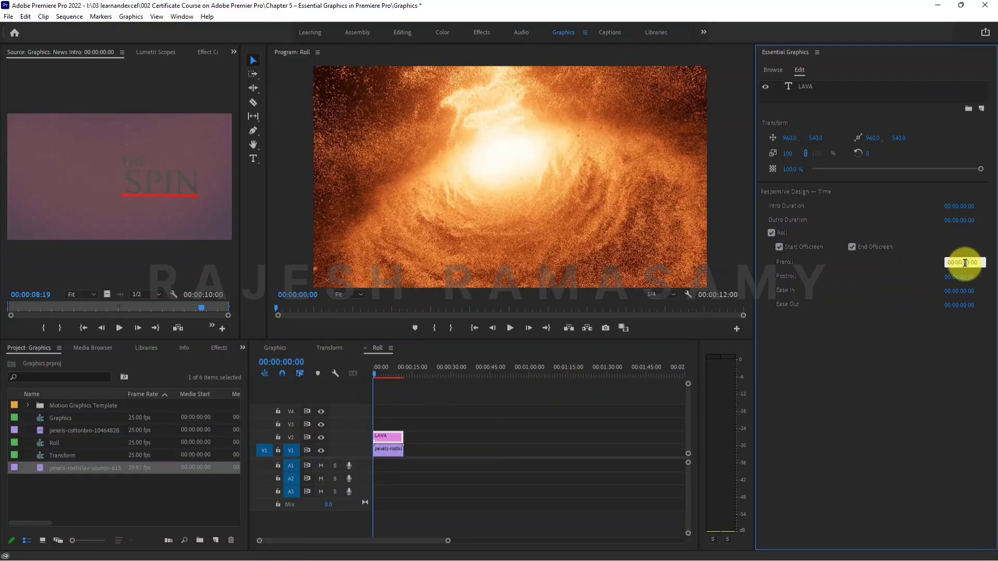
key(BackSpace)
text(6)
key(Return)
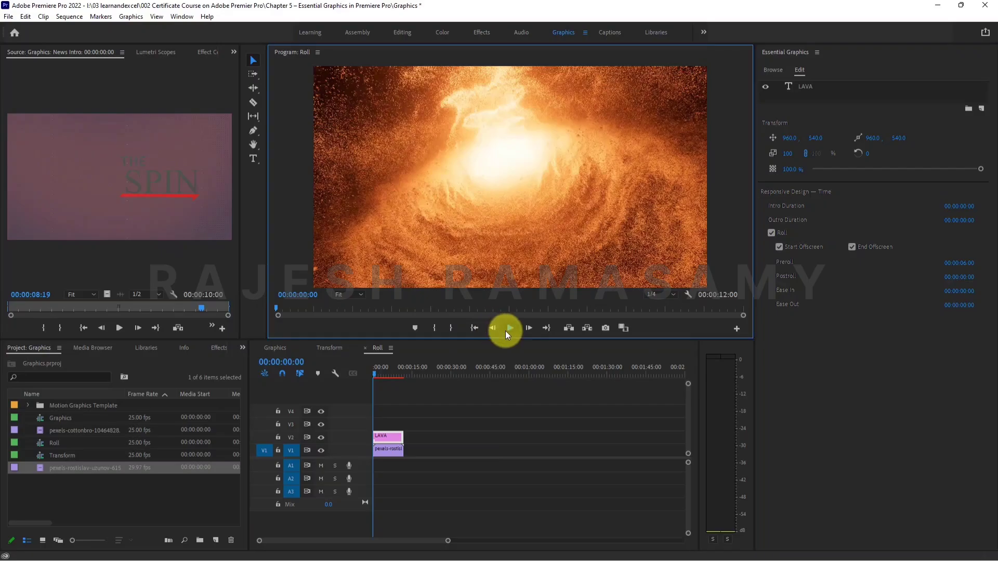
click(509, 329)
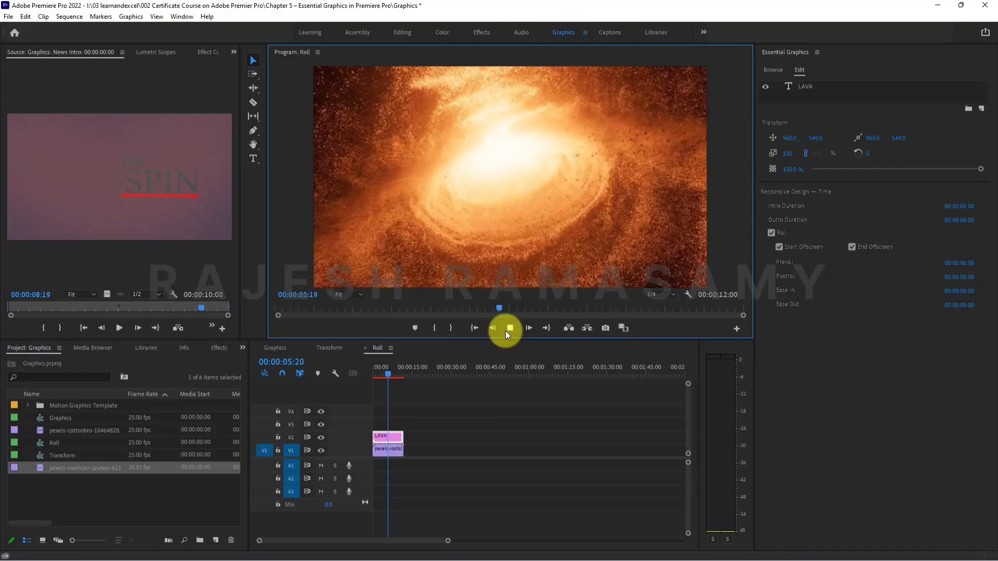
click(508, 328)
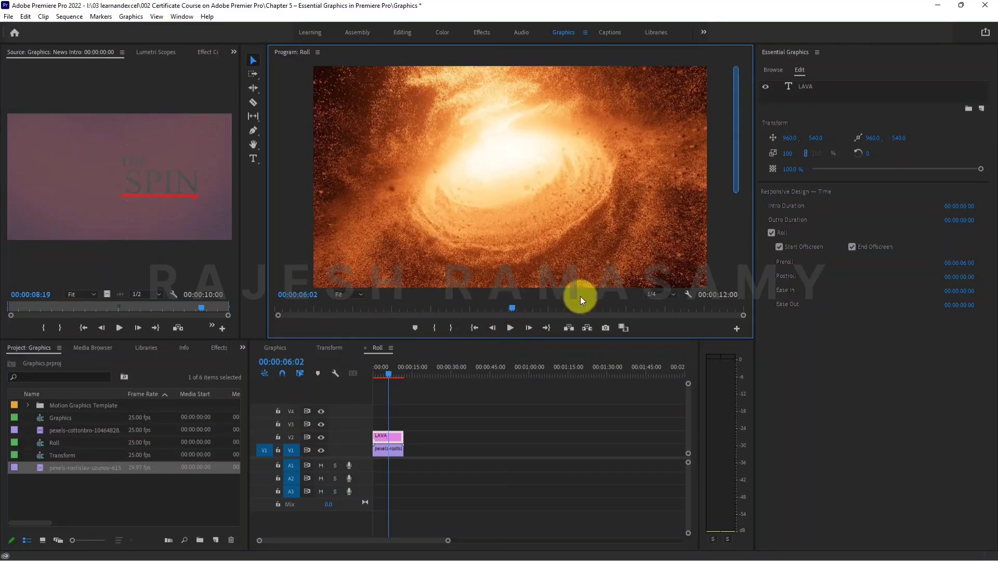
click(513, 329)
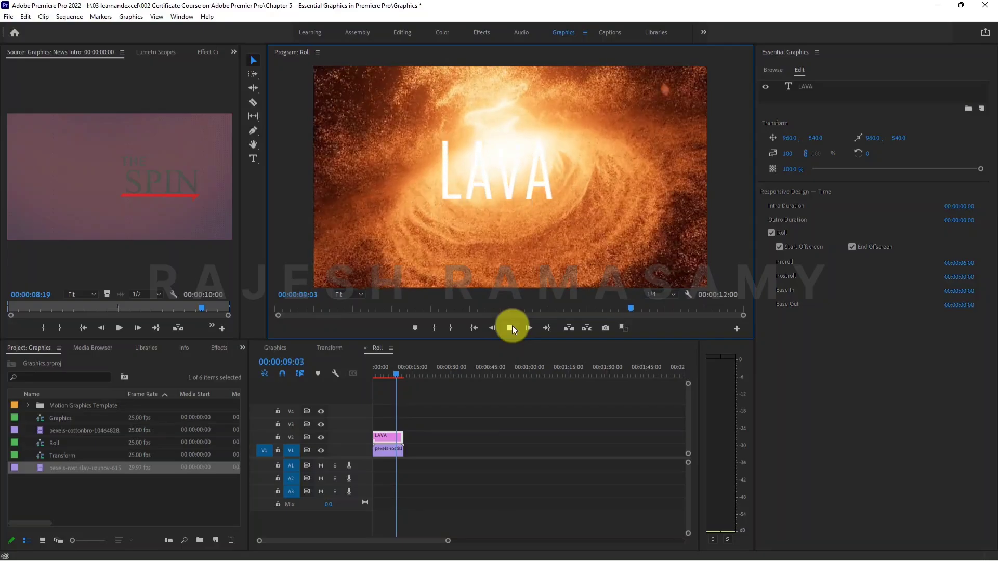
click(512, 329)
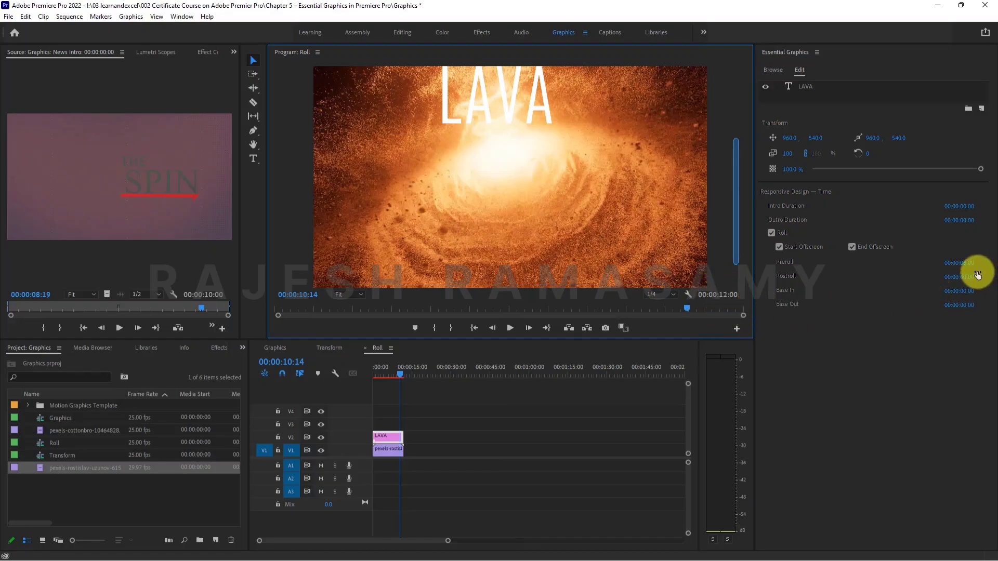
Set the LAVA roll's Postroll to 00:00:04:00.
click(959, 277)
click(965, 276)
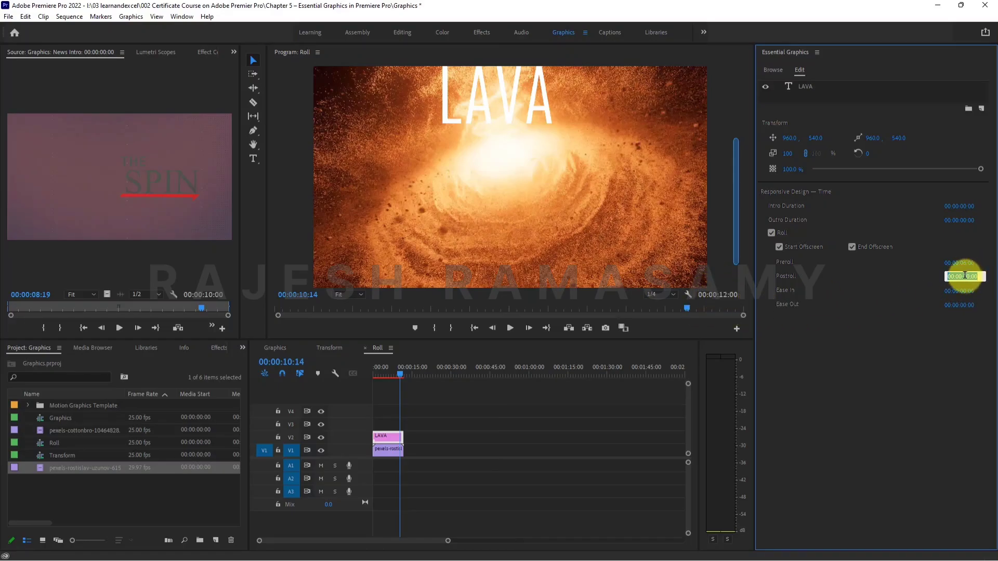
key(shift+Right)
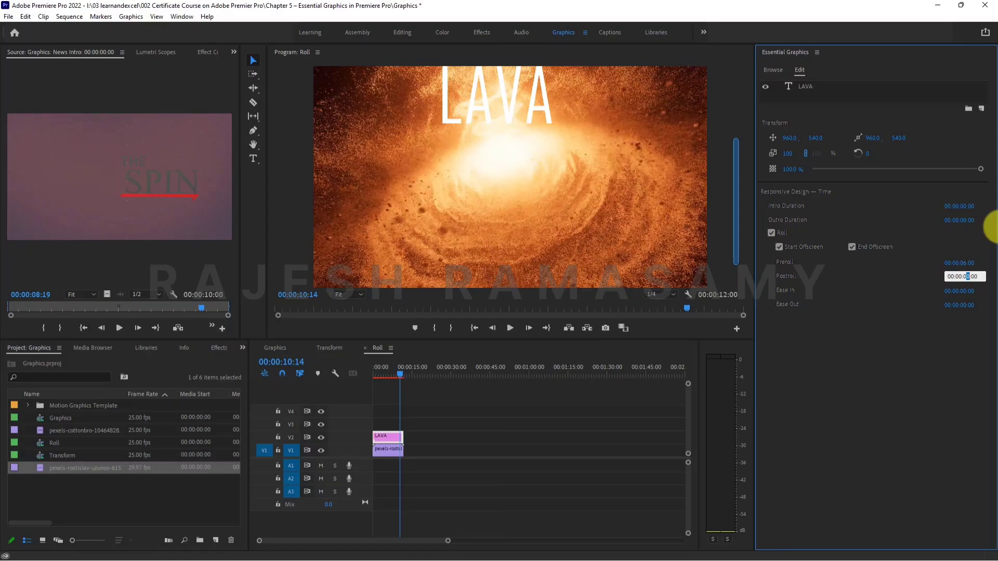
text(4)
key(Return)
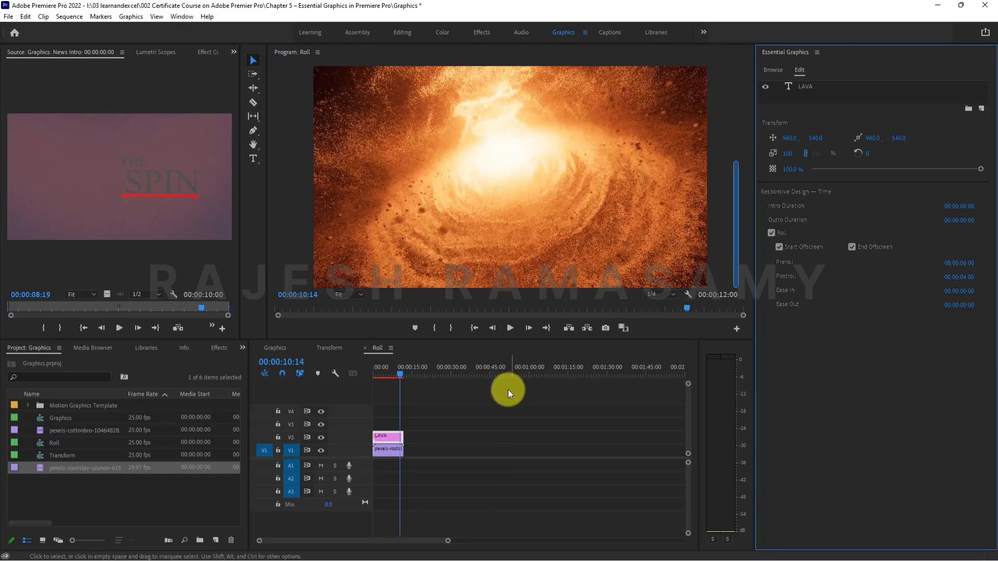
Play the sequence from the start, pausing along the way to check the LAVA roll's preroll and postroll timing.
drag(382, 377, 358, 369)
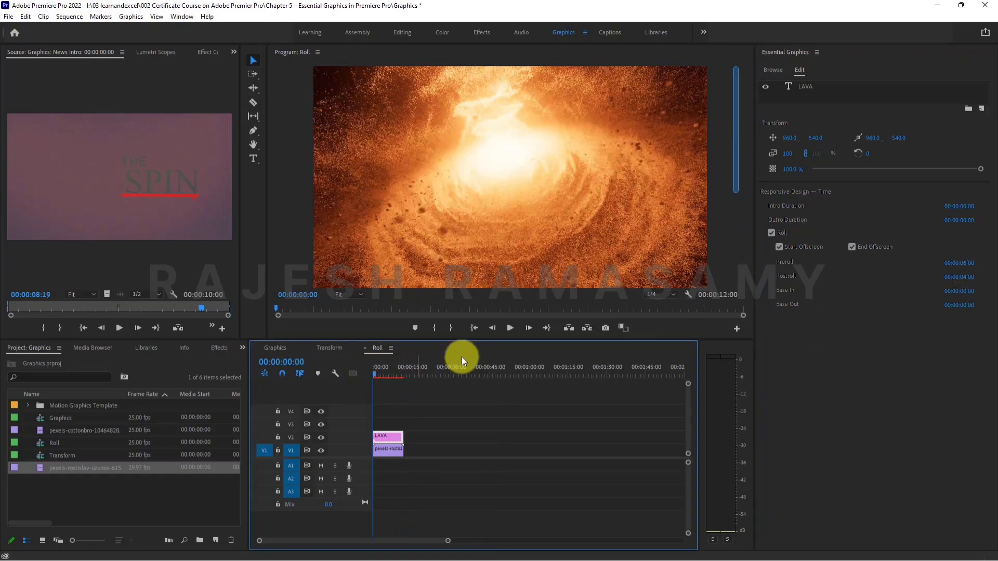
click(509, 329)
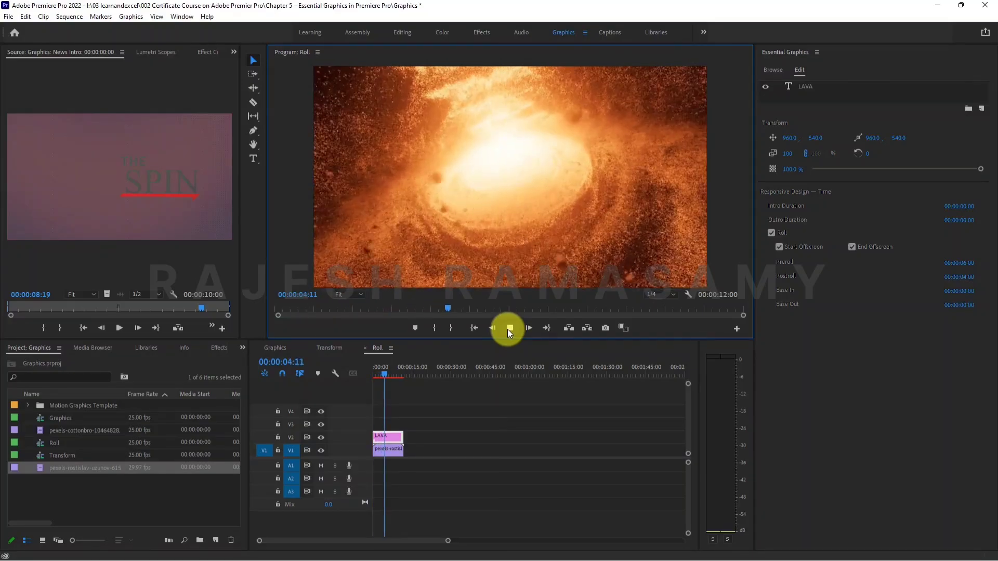
click(508, 329)
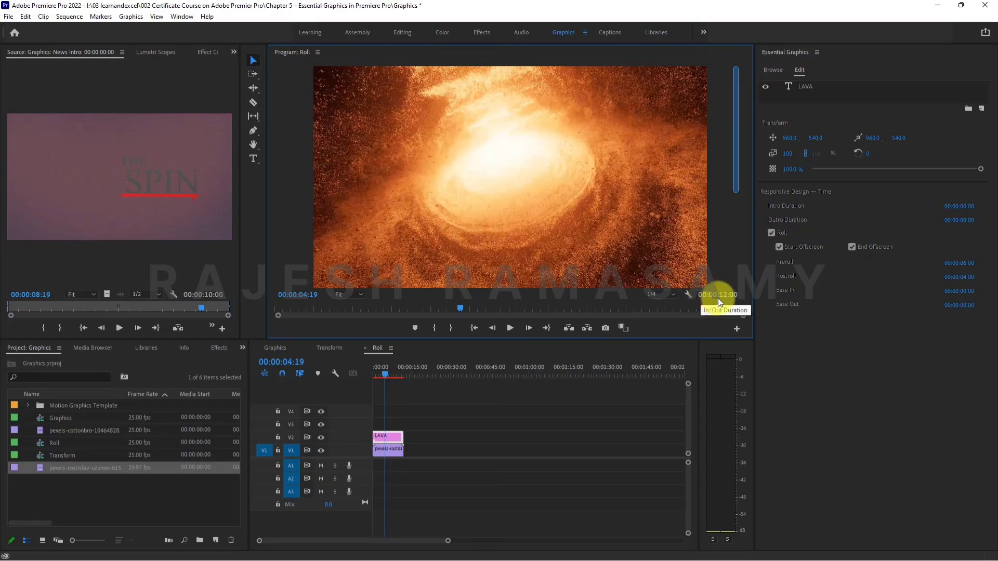
click(512, 329)
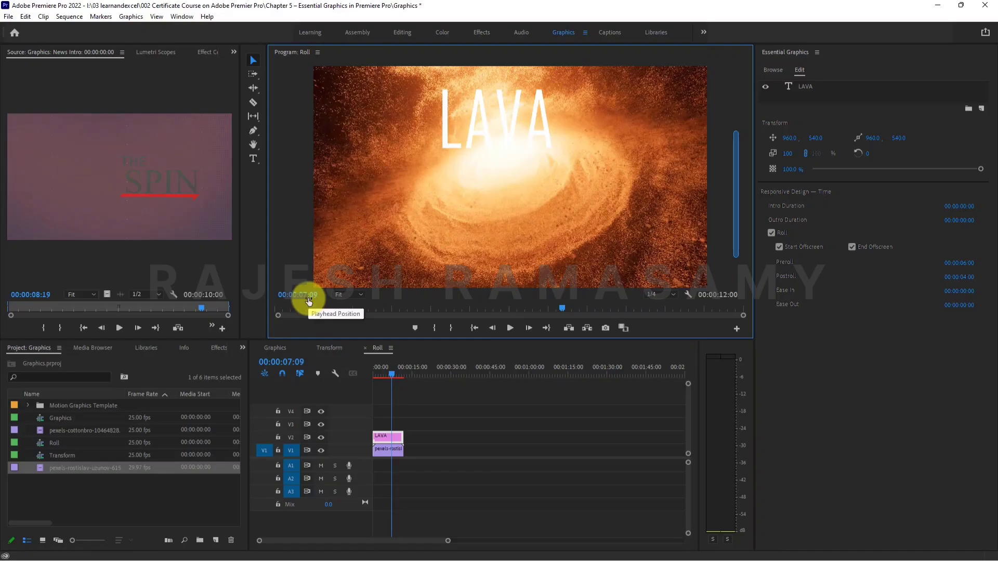
click(511, 328)
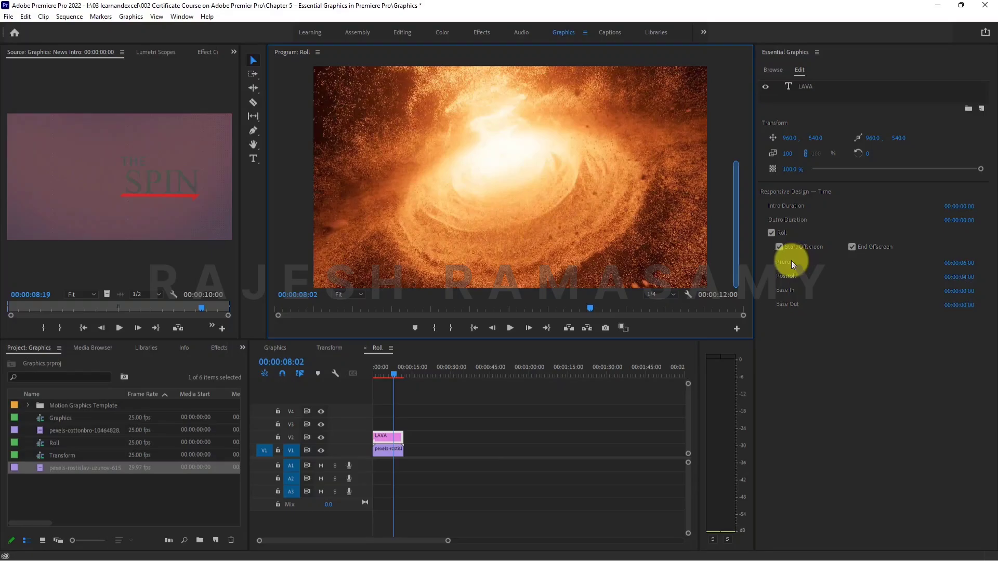
Reset the LAVA roll's Preroll and Postroll to 00:00:00:00 and scrub through the sequence to check the roll.
click(962, 261)
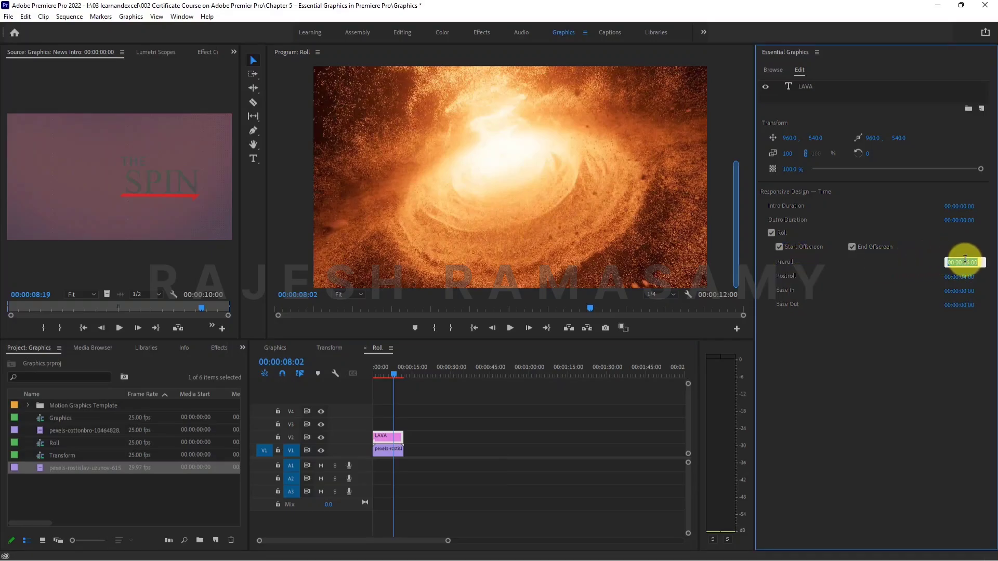
text(0)
key(Tab)
text(0)
key(Tab)
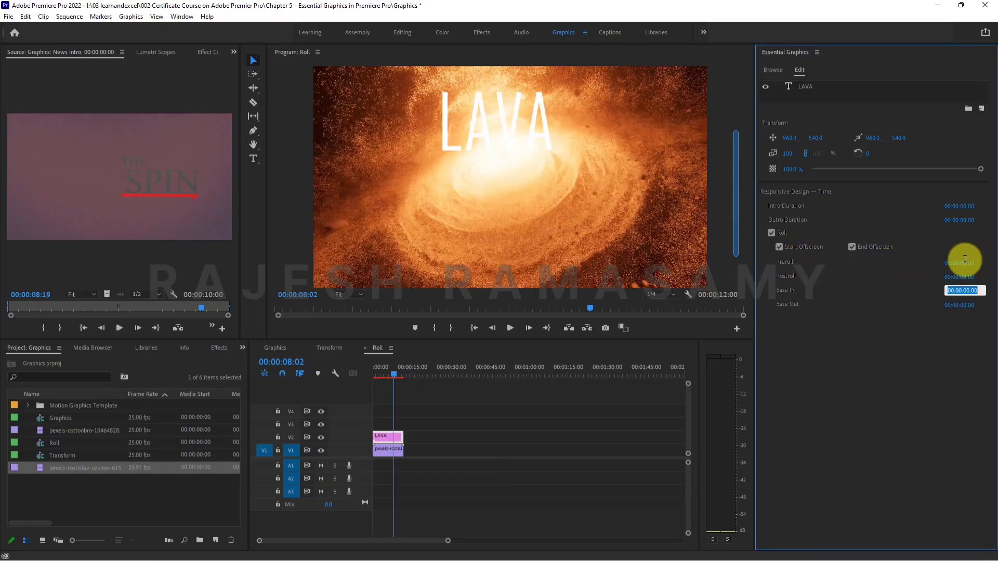
key(Return)
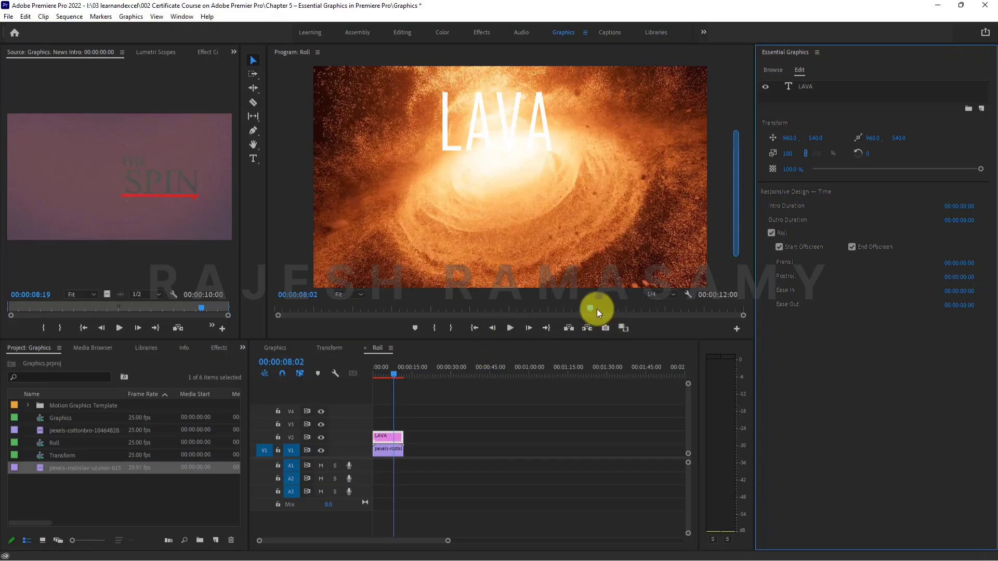
drag(552, 308, 644, 310)
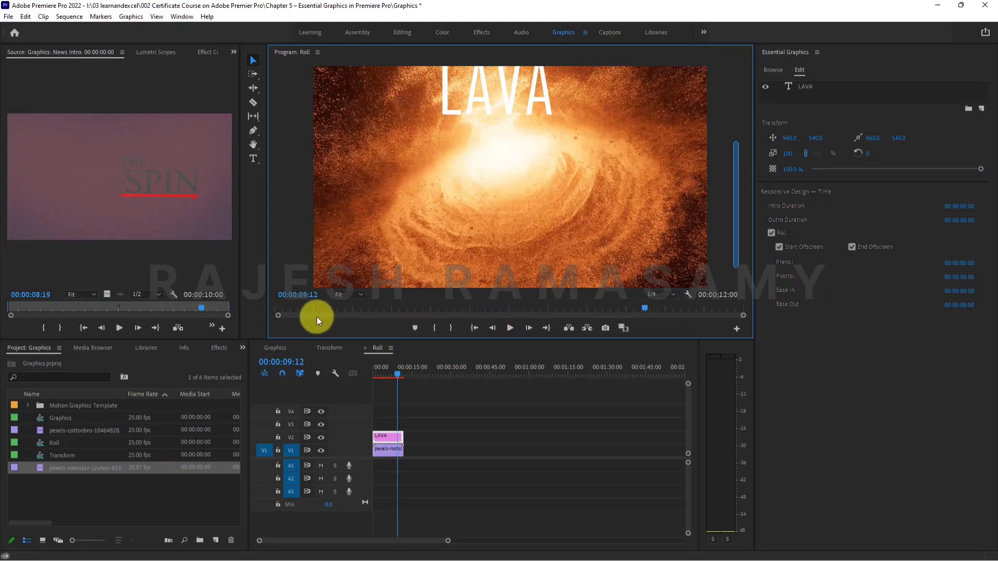
Return the playhead to the start and set the LAVA roll's Ease In to 00:00:04:00.
click(361, 368)
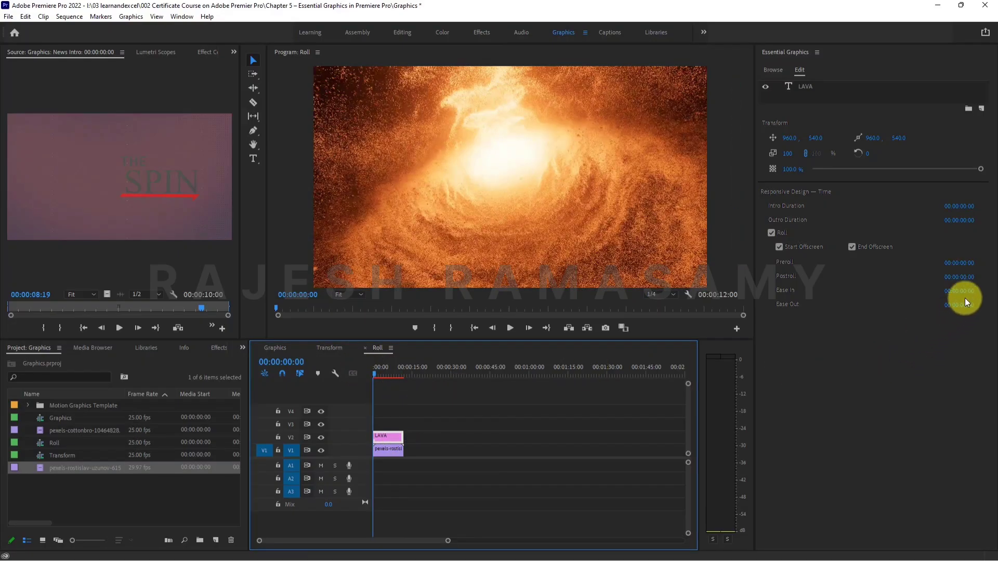
click(963, 290)
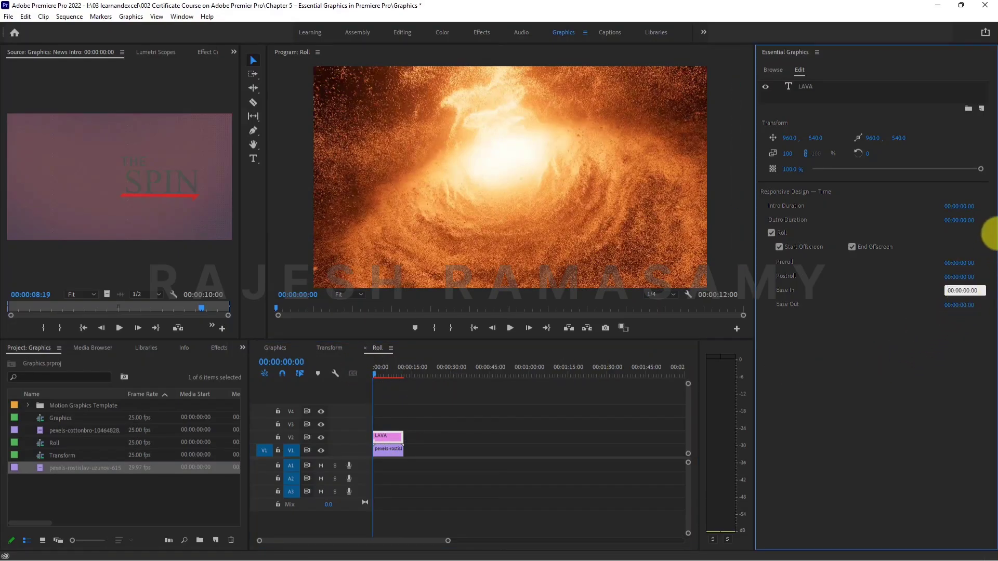
key(shift+Right)
key(shift+Right)
text(04)
key(Return)
Play the sequence with pauses to examine how the LAVA title eases in.
click(511, 329)
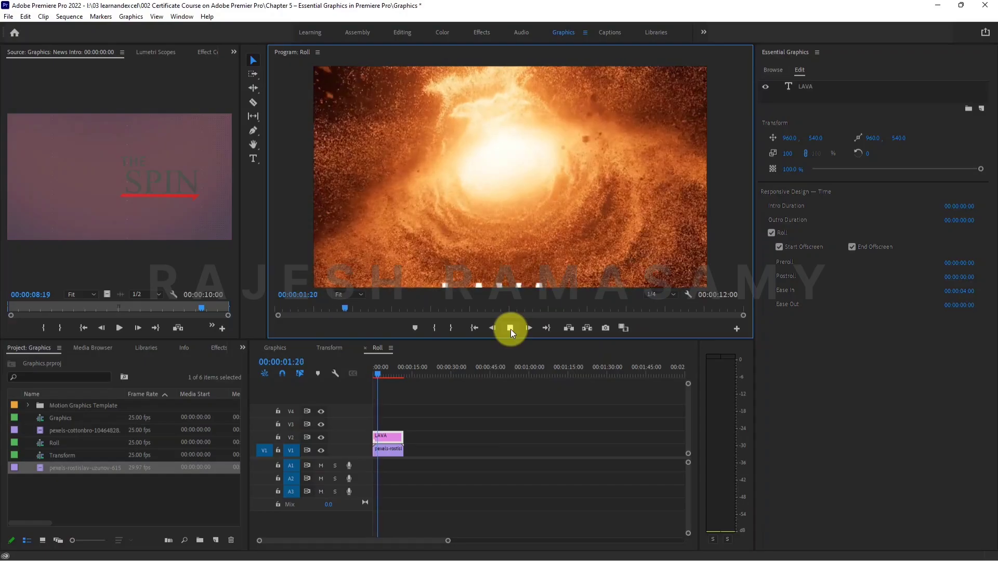
click(511, 329)
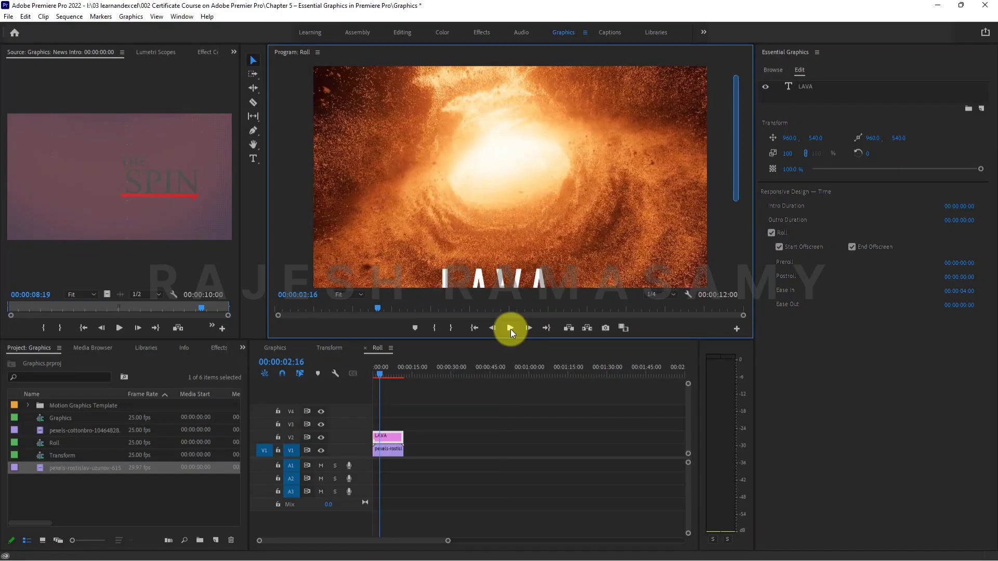
click(511, 329)
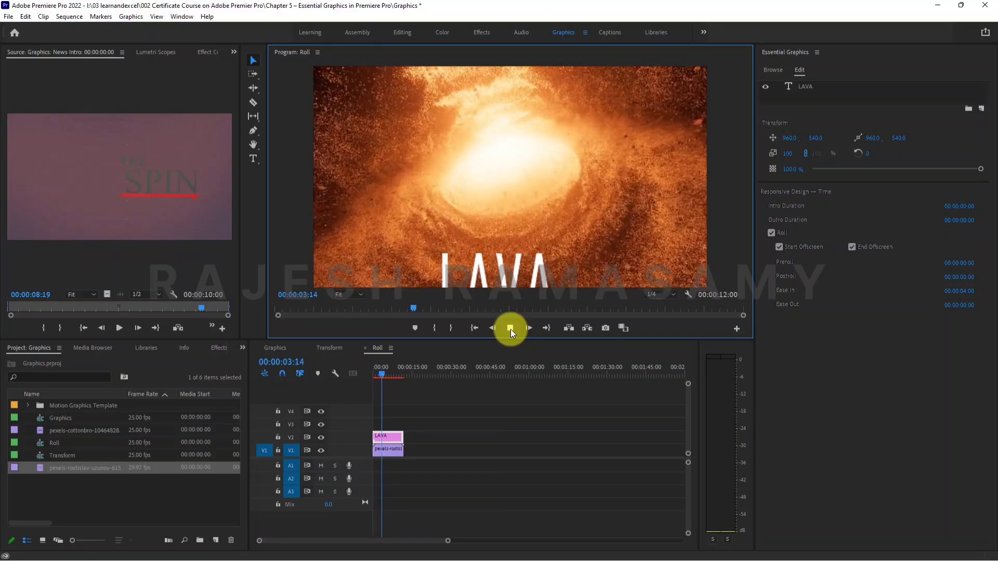
click(511, 329)
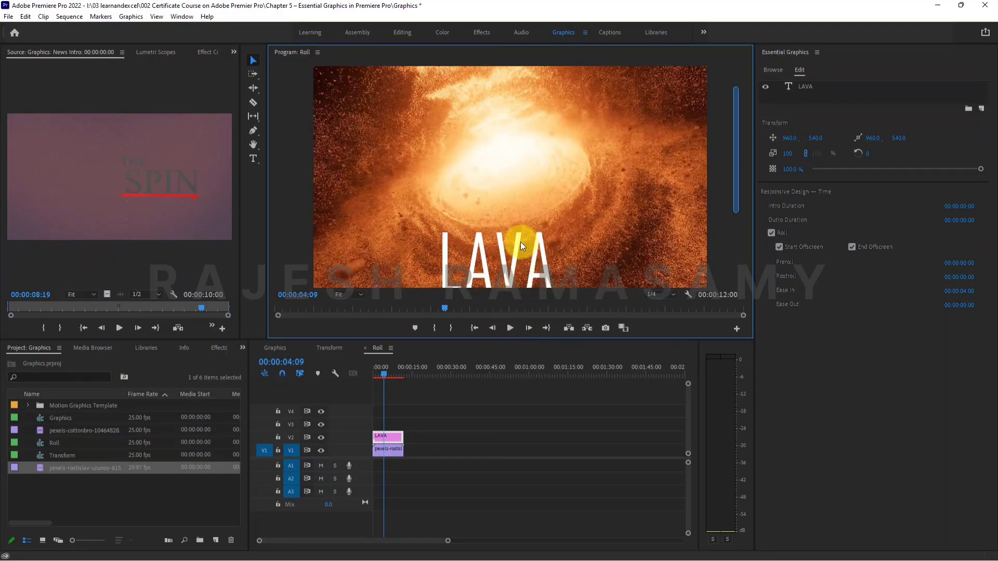
click(506, 324)
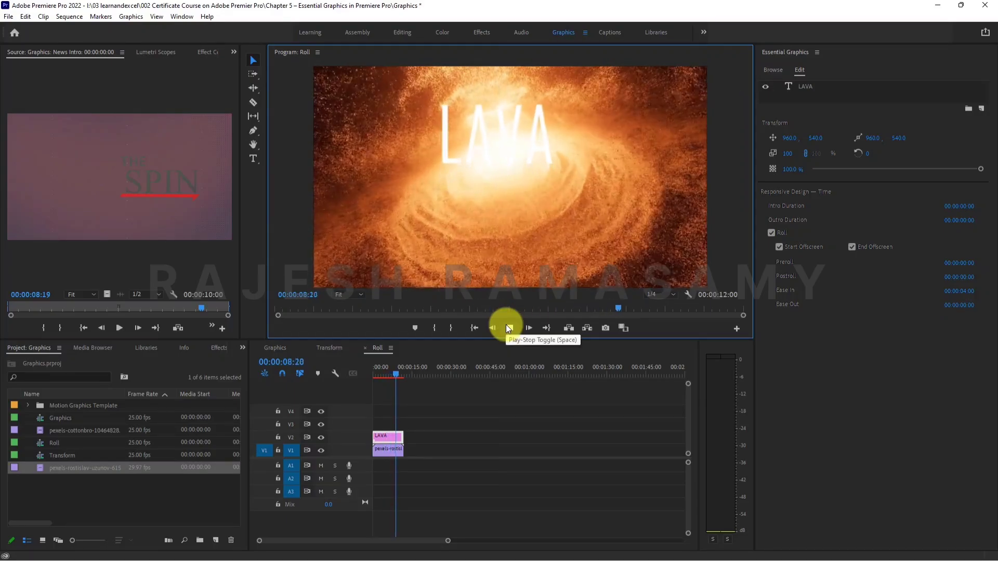
click(506, 325)
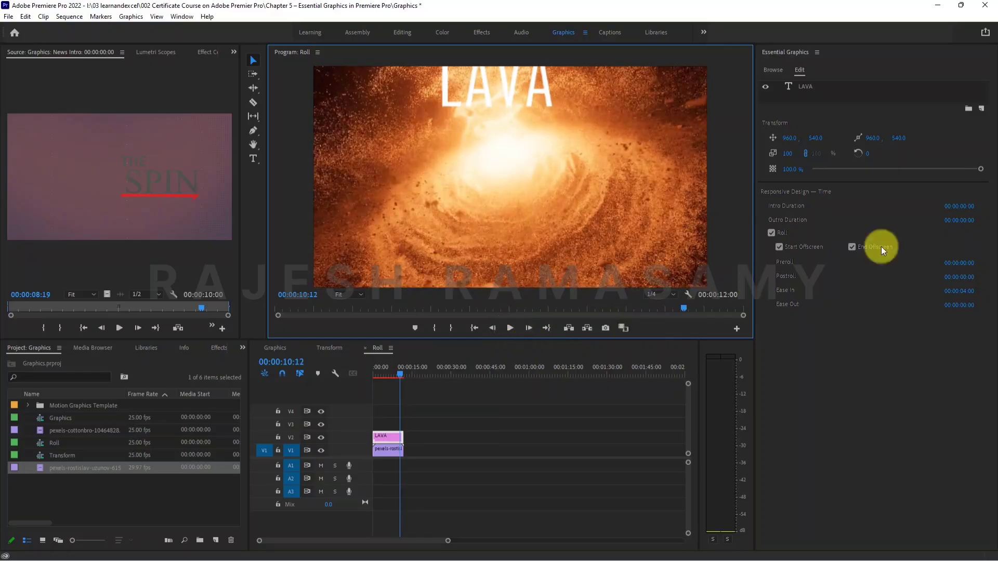
Set the LAVA roll's Ease In to 00:00:08:00 and play the sequence from the start to check it.
click(962, 292)
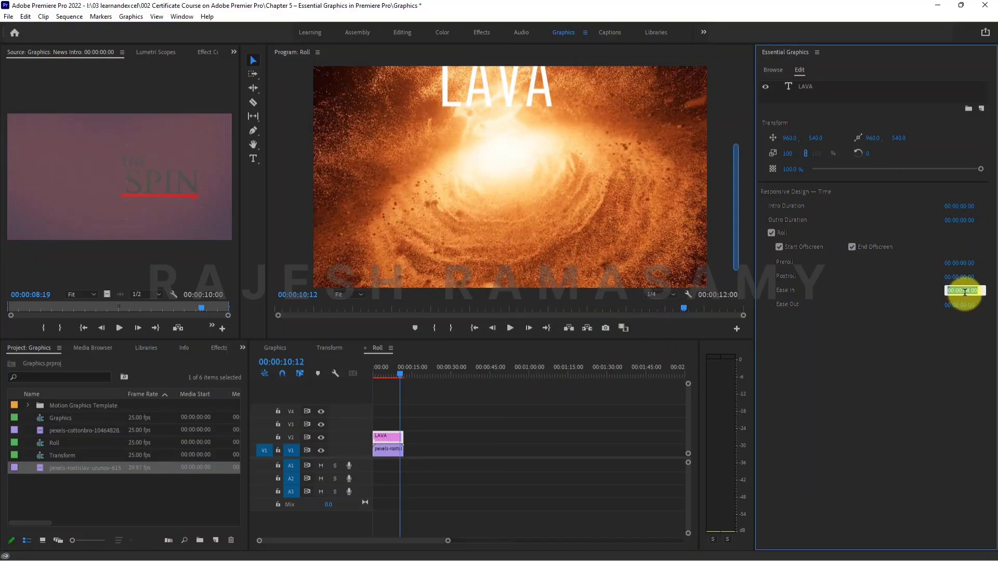
key(shift+Left)
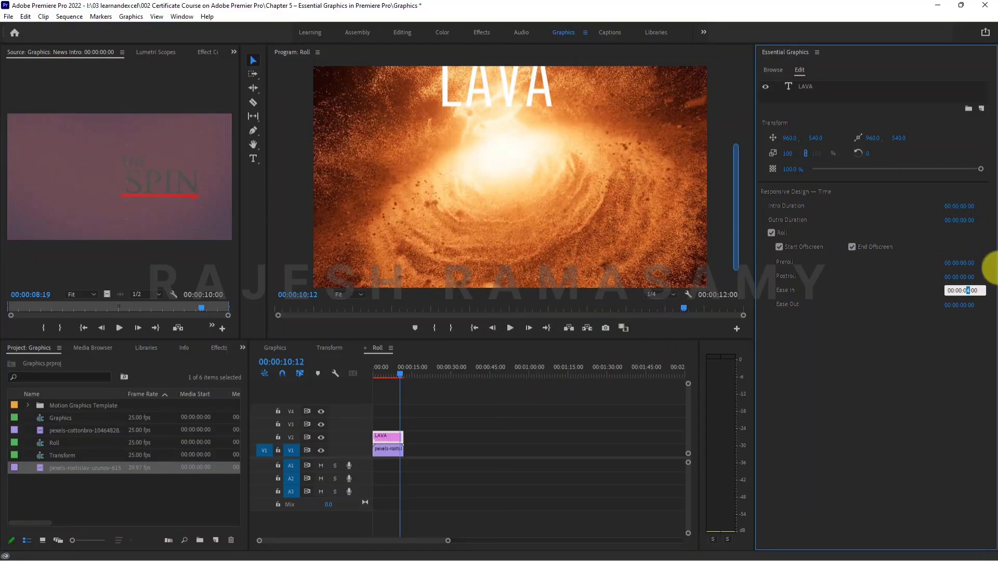
text(8)
key(Return)
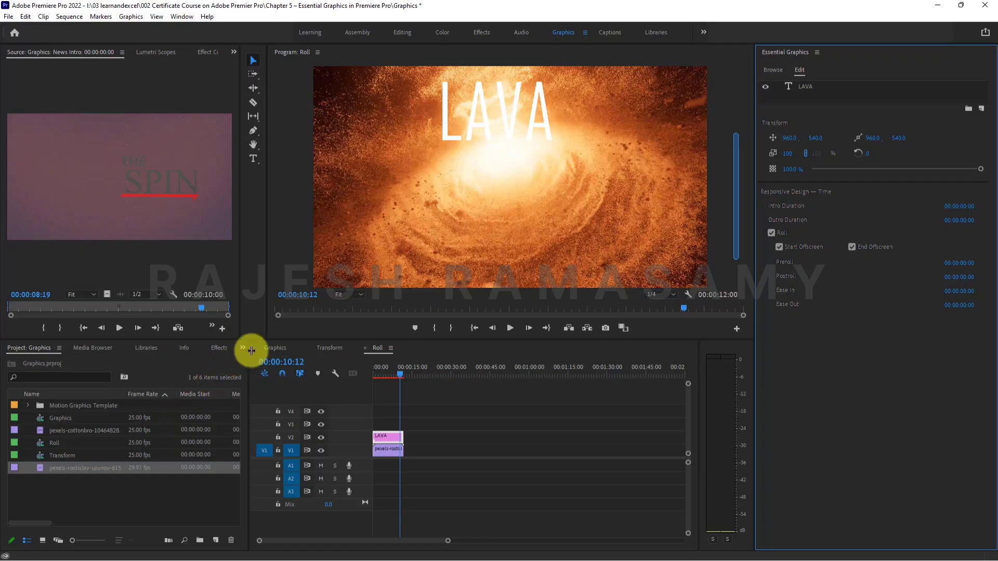
drag(303, 308, 272, 301)
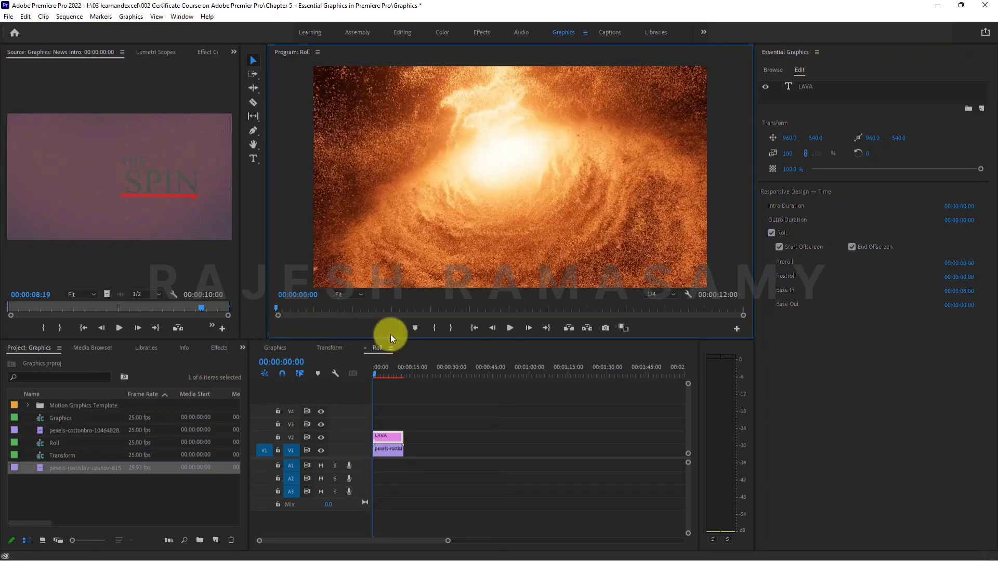
click(510, 328)
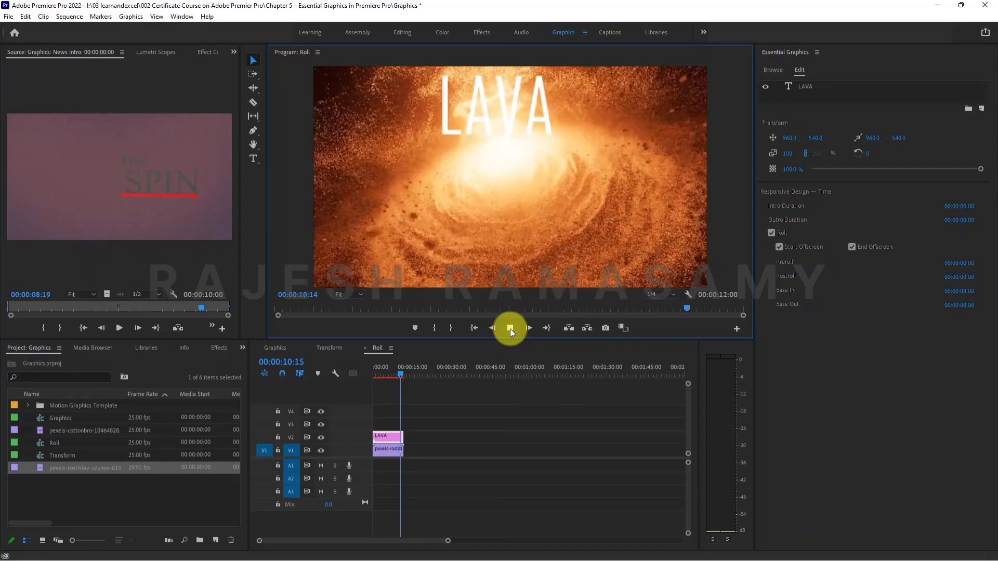
click(510, 328)
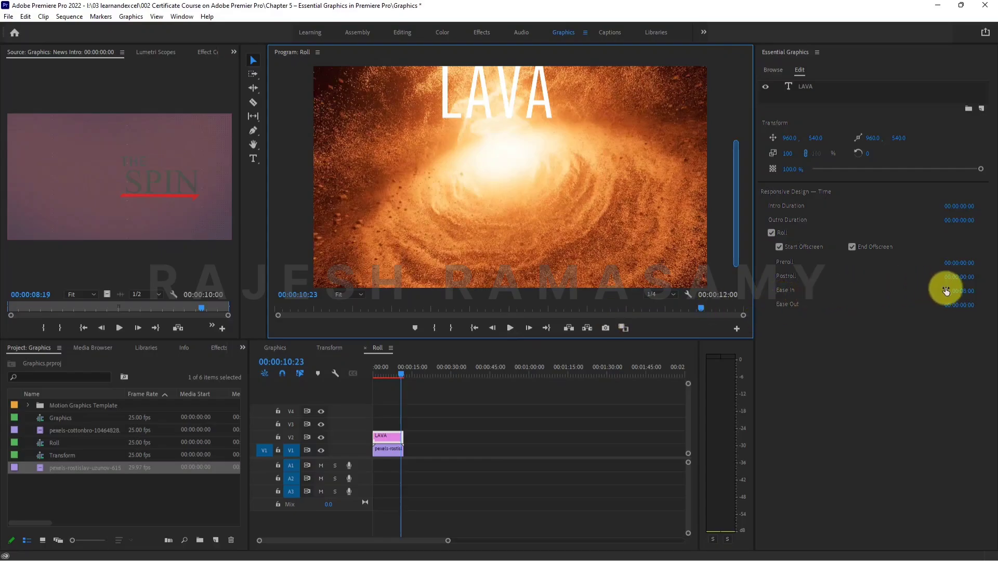
Reset the LAVA roll's Ease In to 00:00:00:00 and play the sequence from the start.
click(960, 291)
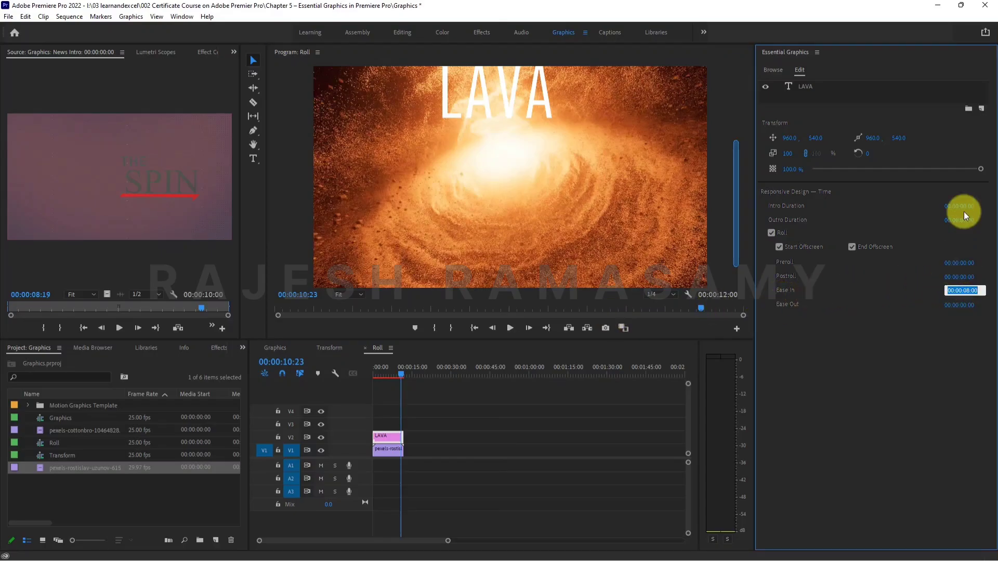
text(0)
key(Return)
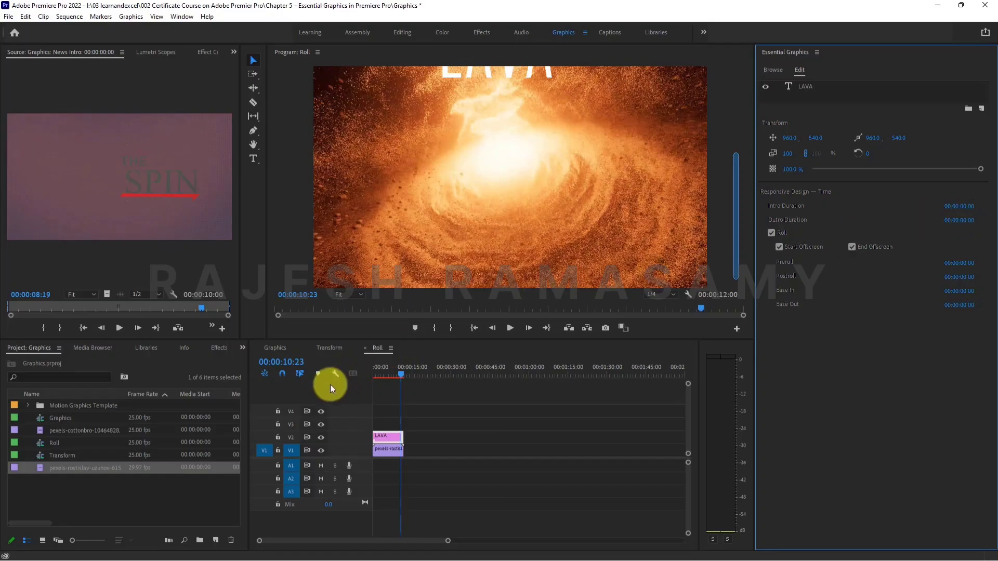
drag(383, 370, 367, 367)
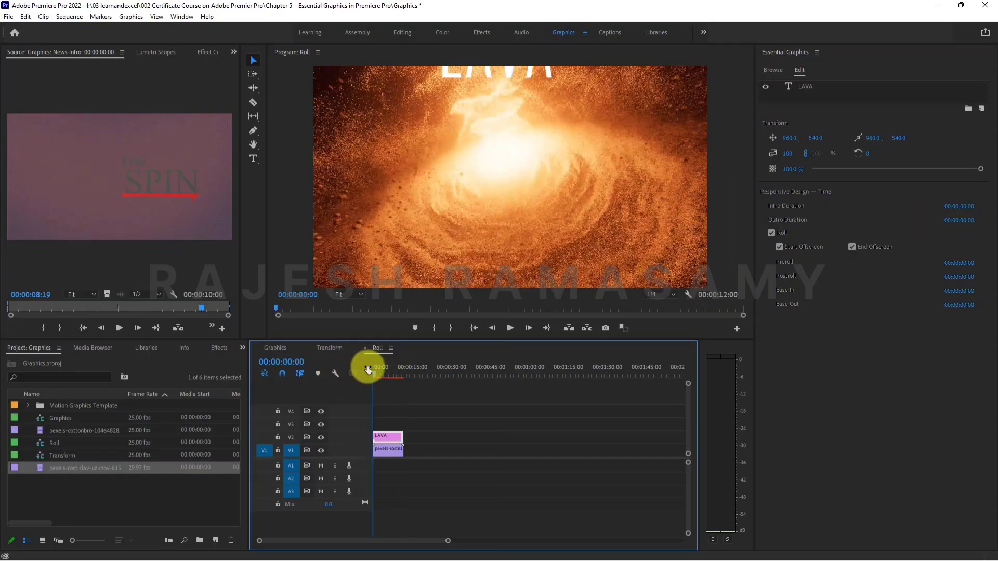
click(510, 327)
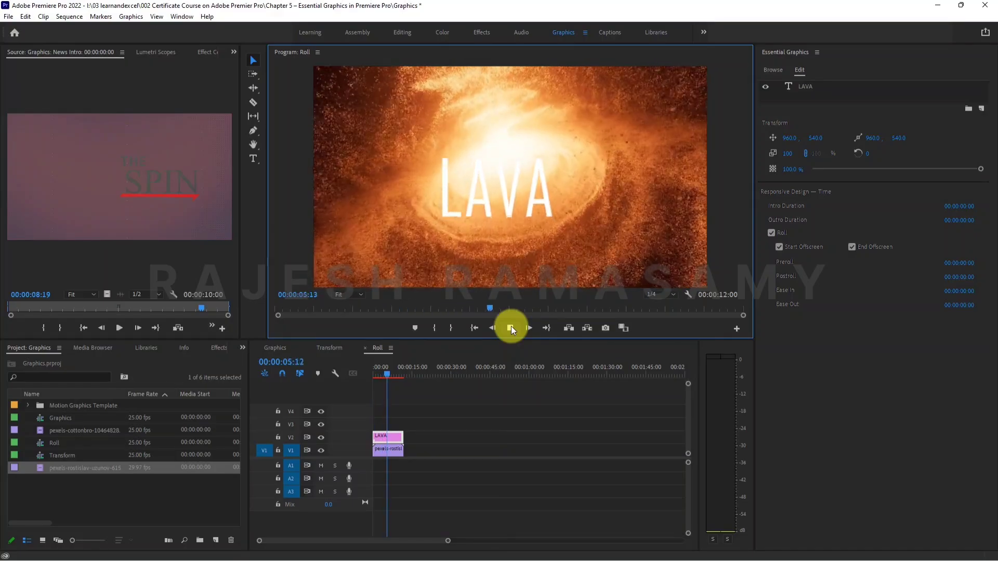
click(510, 326)
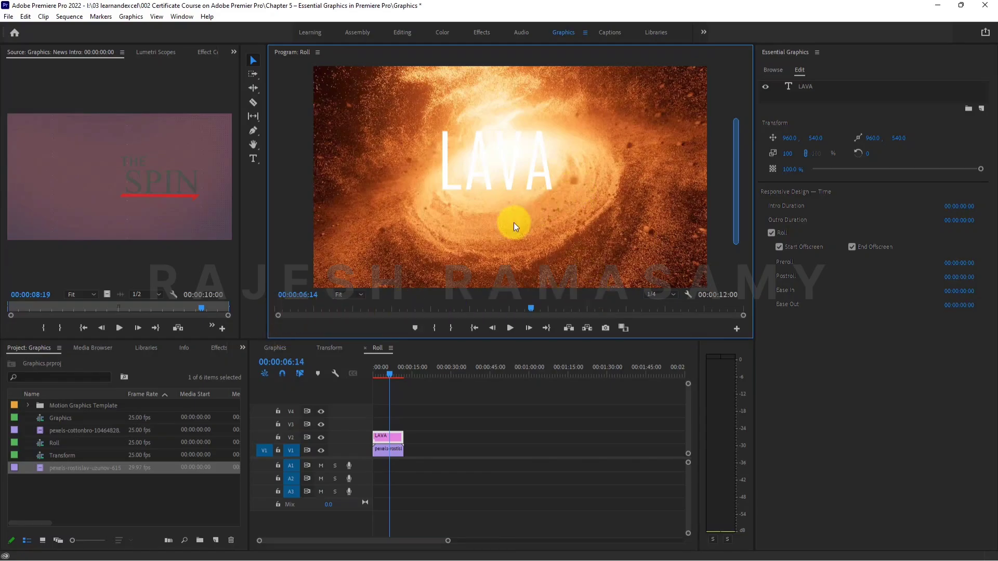
Set the LAVA roll's Ease Out to 00:00:08:00 and play the sequence from the start with pauses to check it.
click(960, 305)
click(969, 305)
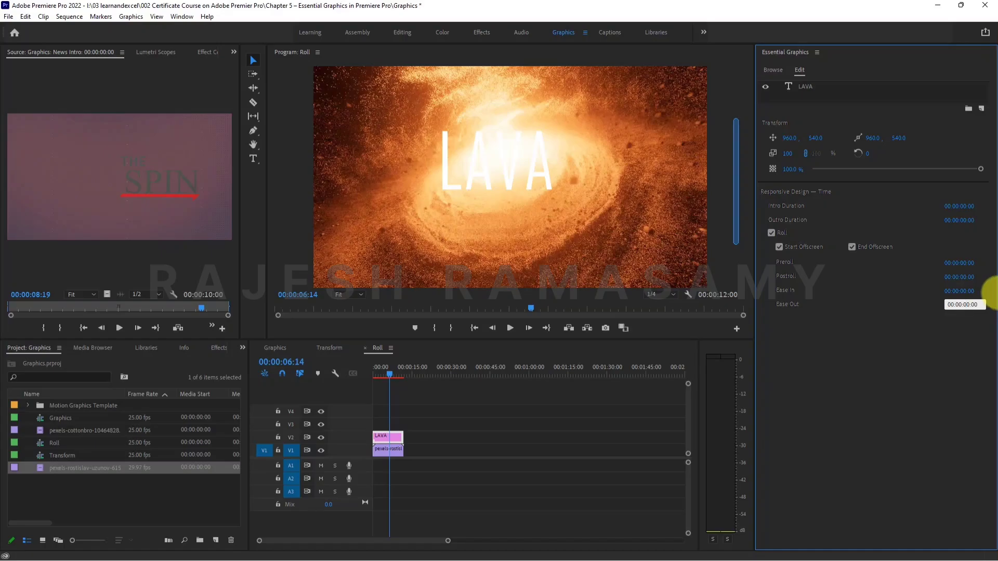
text(8)
key(Return)
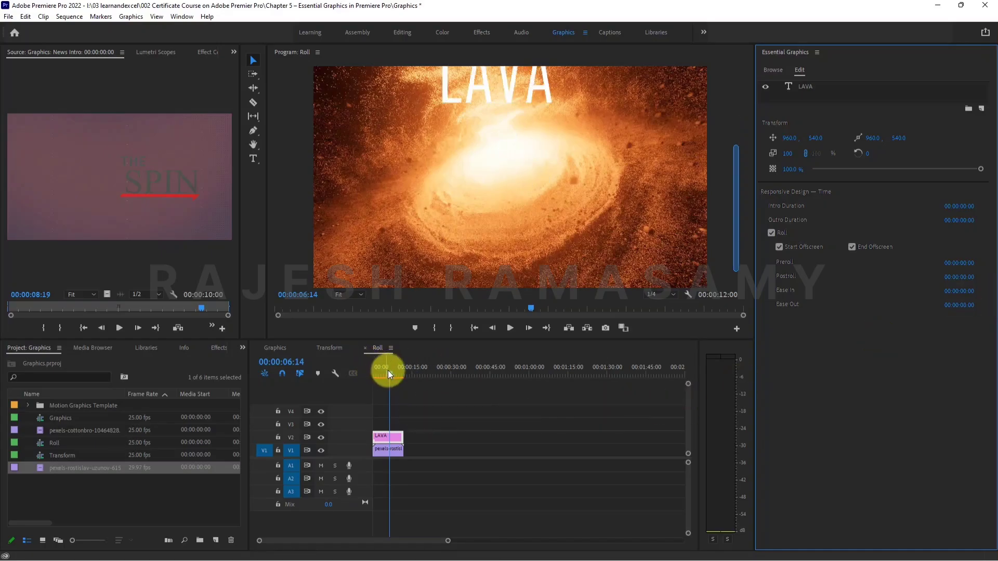
drag(388, 371, 355, 365)
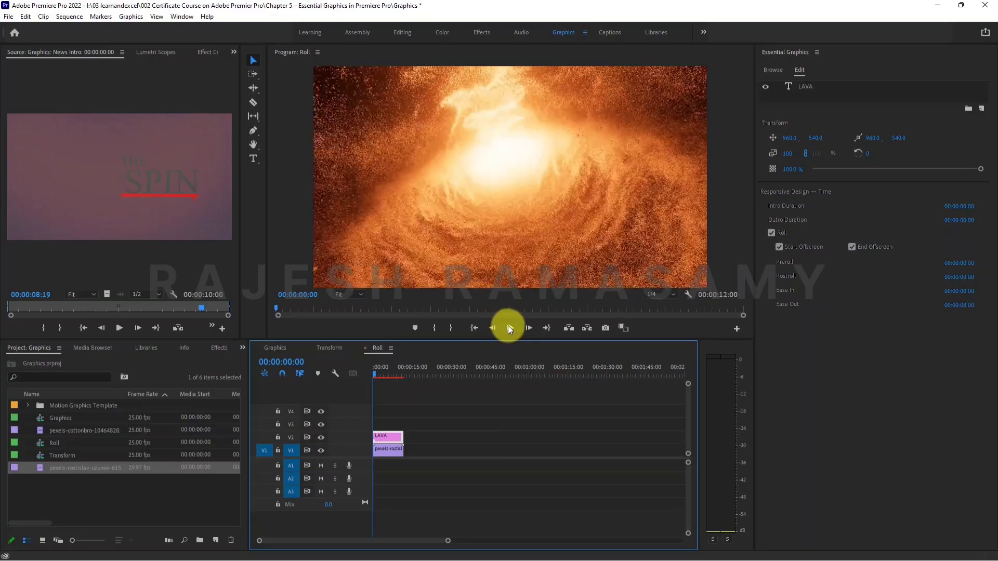
click(507, 326)
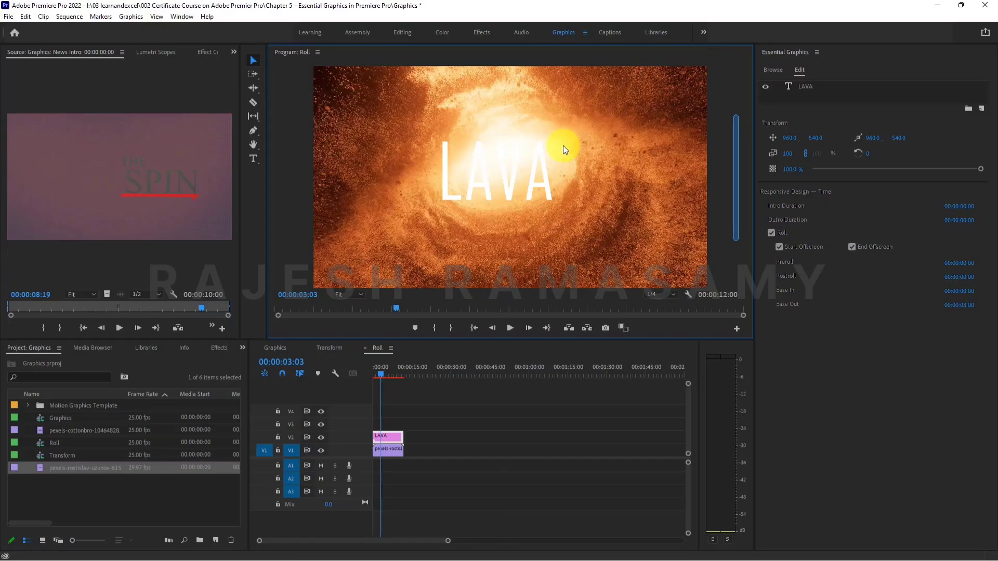
click(510, 328)
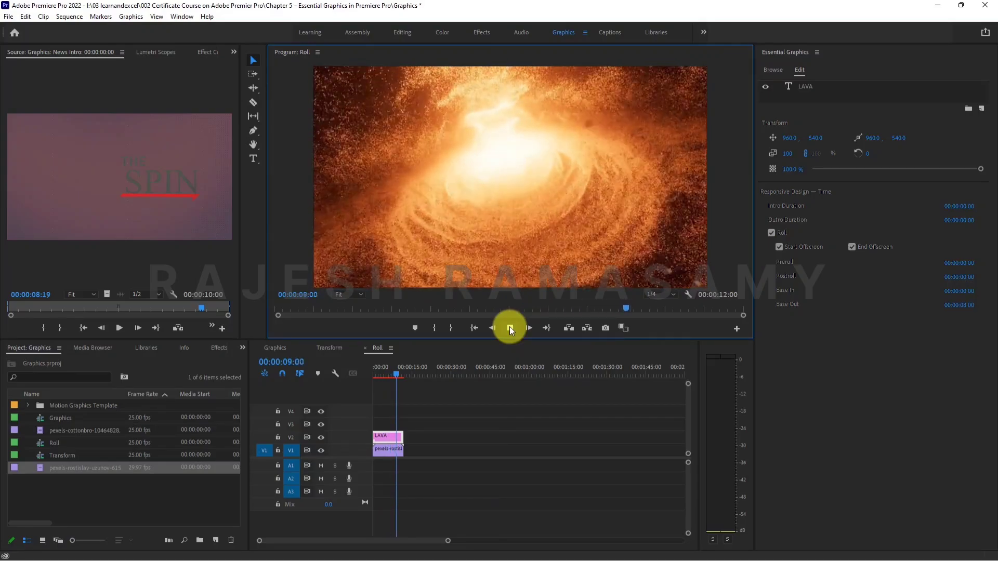
click(509, 326)
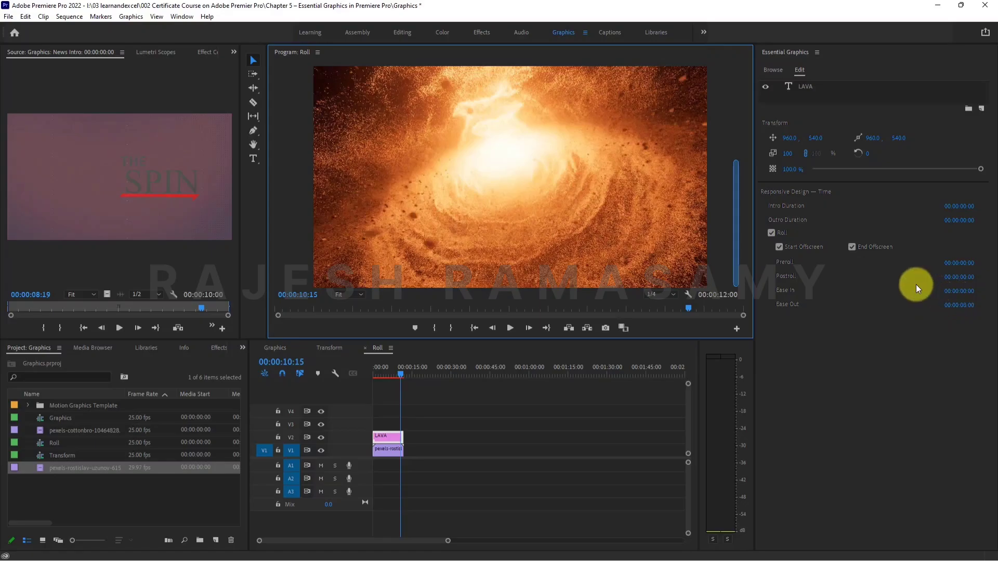
Reset the LAVA roll's Ease Out to 00:00:00:00.
click(957, 306)
text(0)
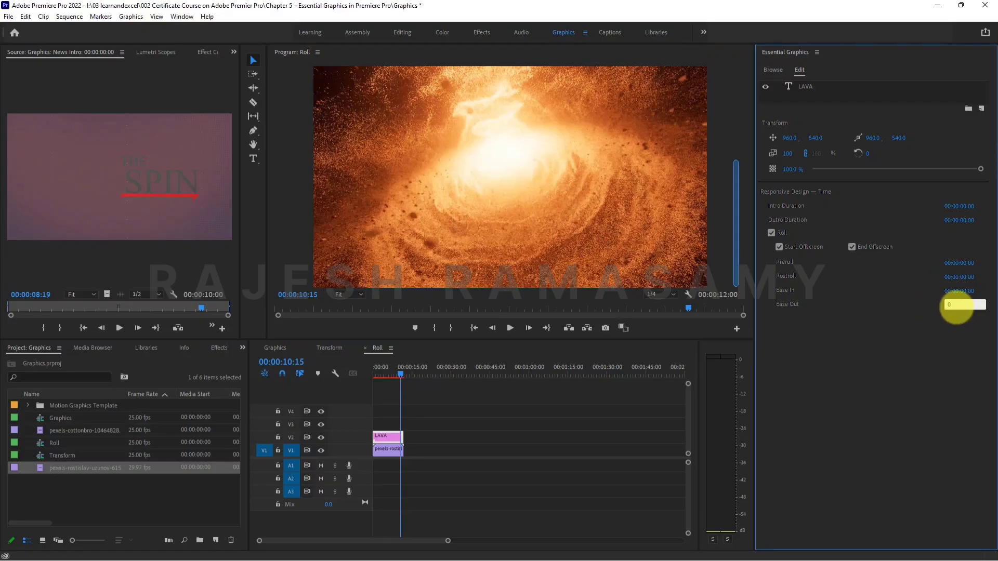
key(Return)
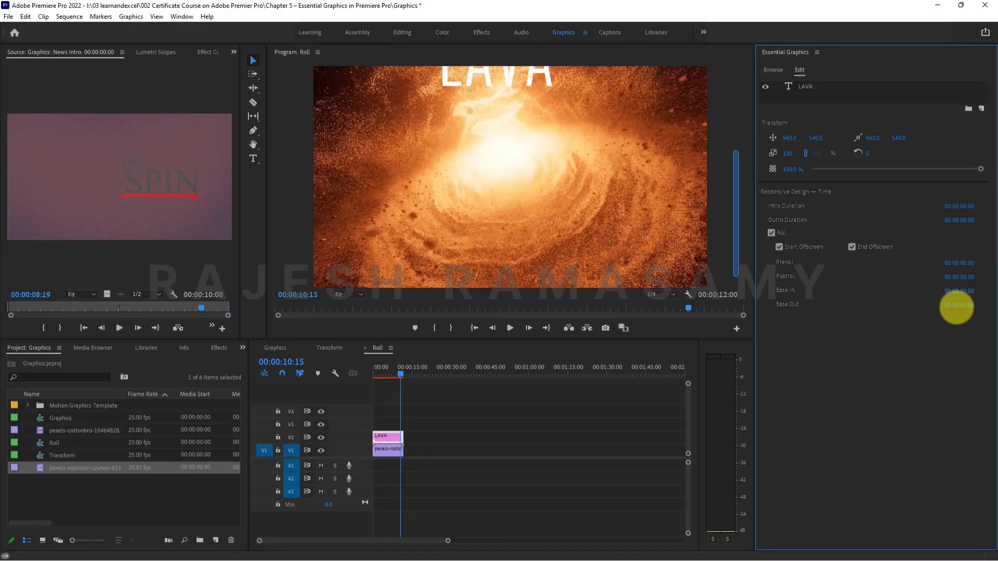